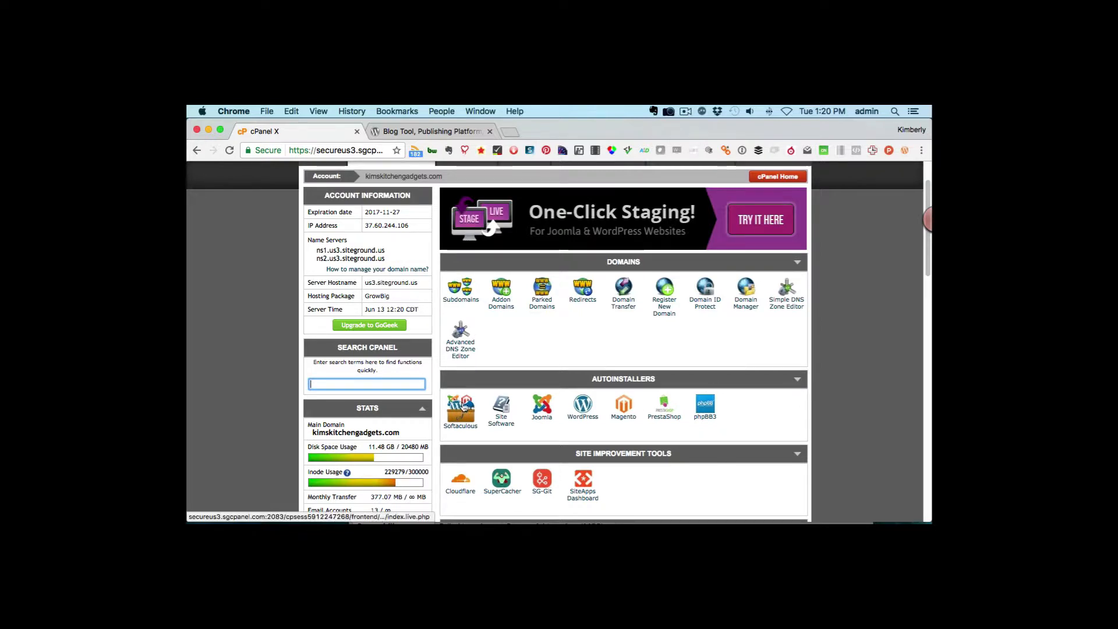
- Scroll down the cPanel home page to the Databases section showing MySQL Database Wizard
{"action": "scroll", "coordinate": [634, 421], "scroll_direction": "down", "scroll_amount": 5}
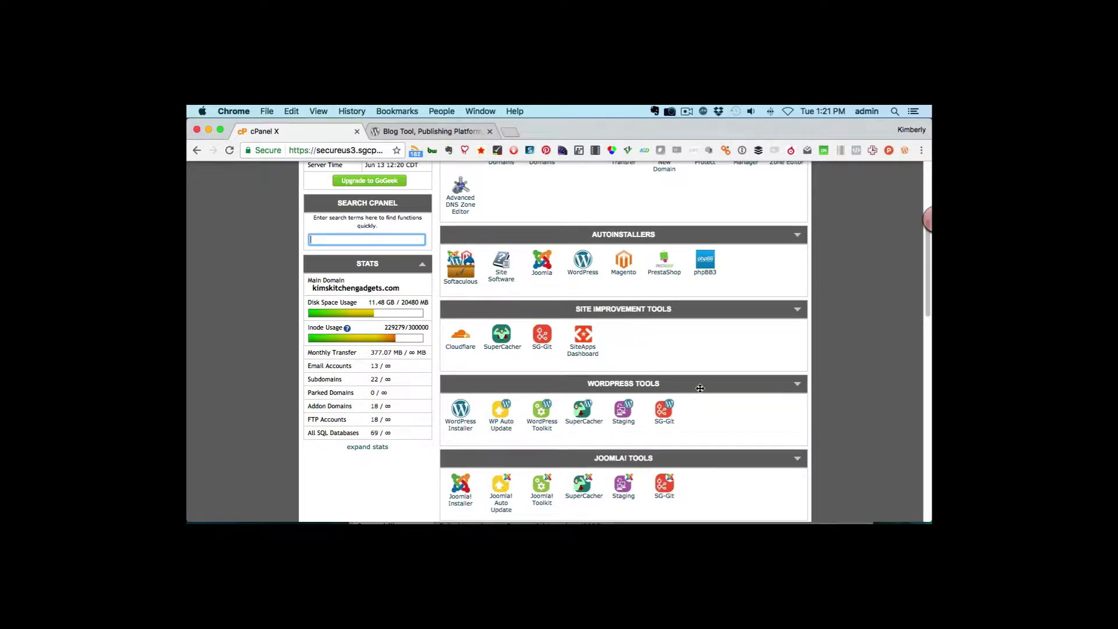
{"action": "scroll", "coordinate": [700, 388], "scroll_direction": "down", "scroll_amount": 8}
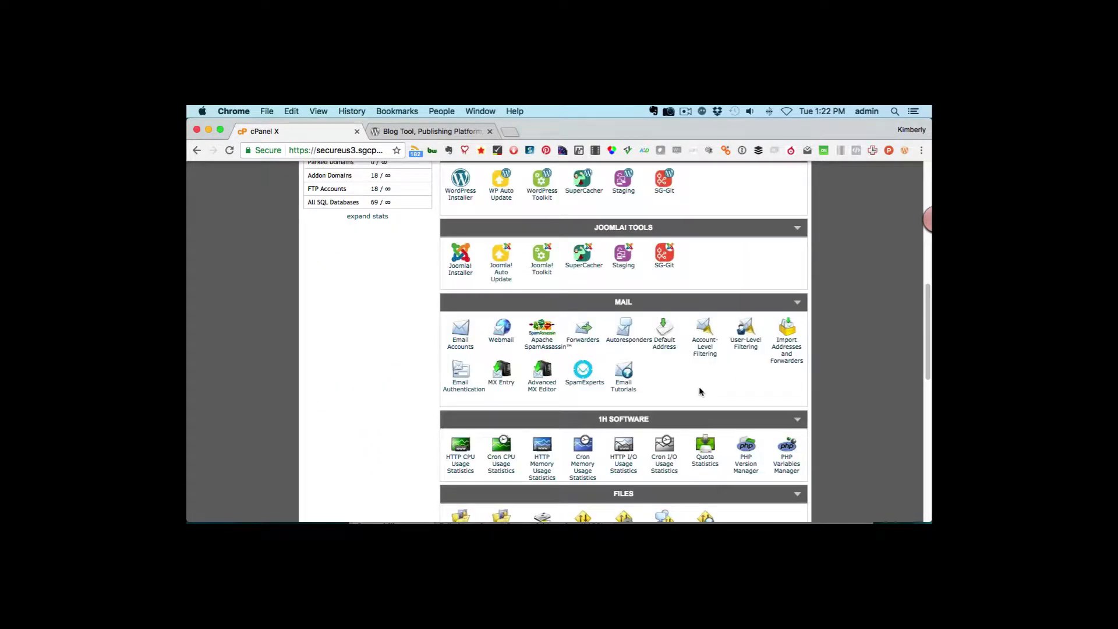
{"action": "scroll", "coordinate": [700, 390], "scroll_direction": "down", "scroll_amount": 3}
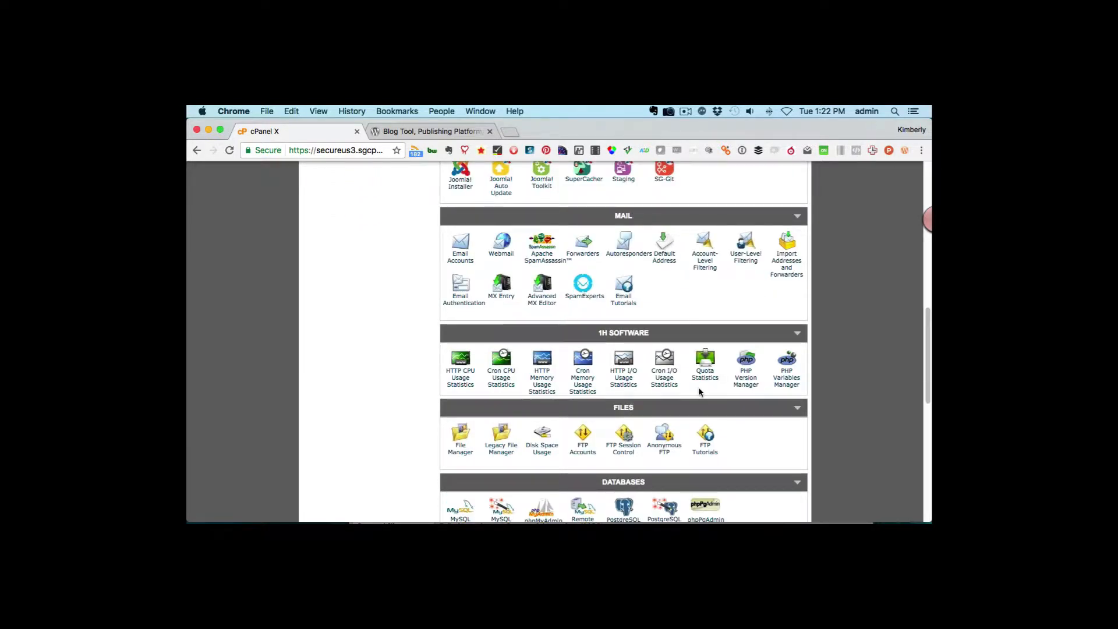
{"action": "scroll", "coordinate": [699, 389], "scroll_direction": "down", "scroll_amount": 5}
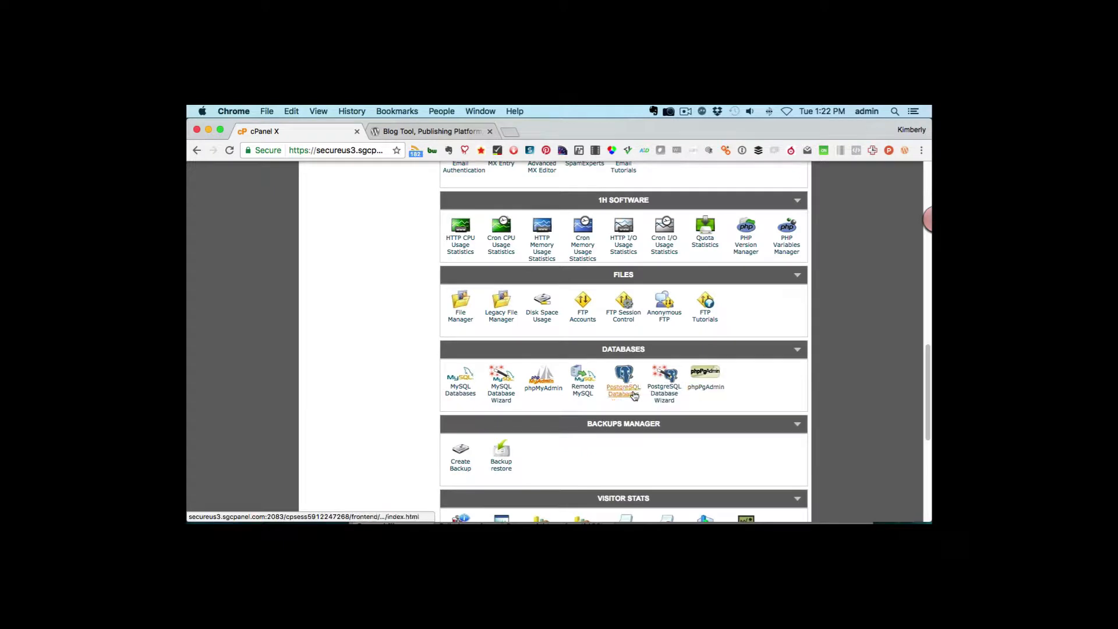
- Create a new MySQL database named solo124 with the MySQL Database Wizard
{"action": "left_click", "coordinate": [499, 398]}
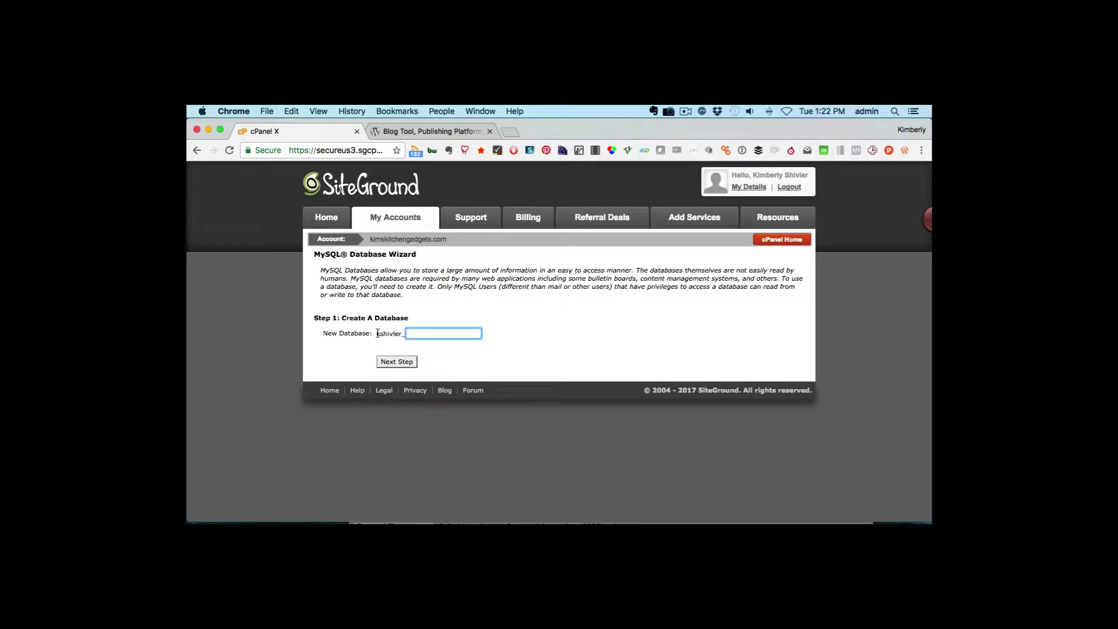
{"action": "left_click_drag", "start_coordinate": [377, 333], "coordinate": [402, 331]}
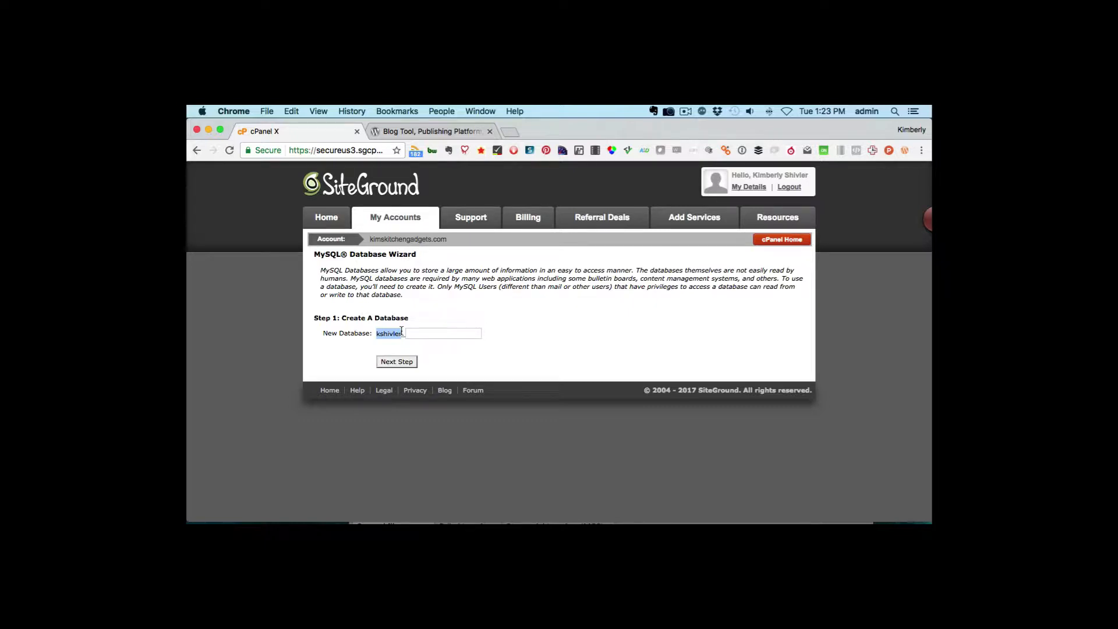
{"action": "left_click", "coordinate": [429, 333]}
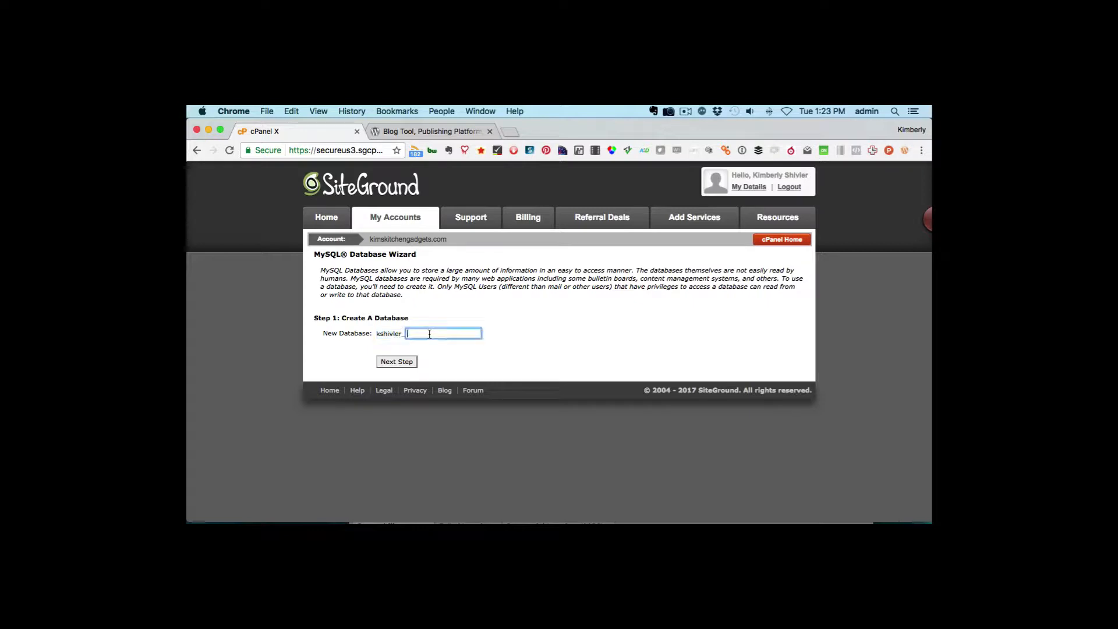
{"action": "type", "text": "solo124"}
{"action": "type", "text": "$"}
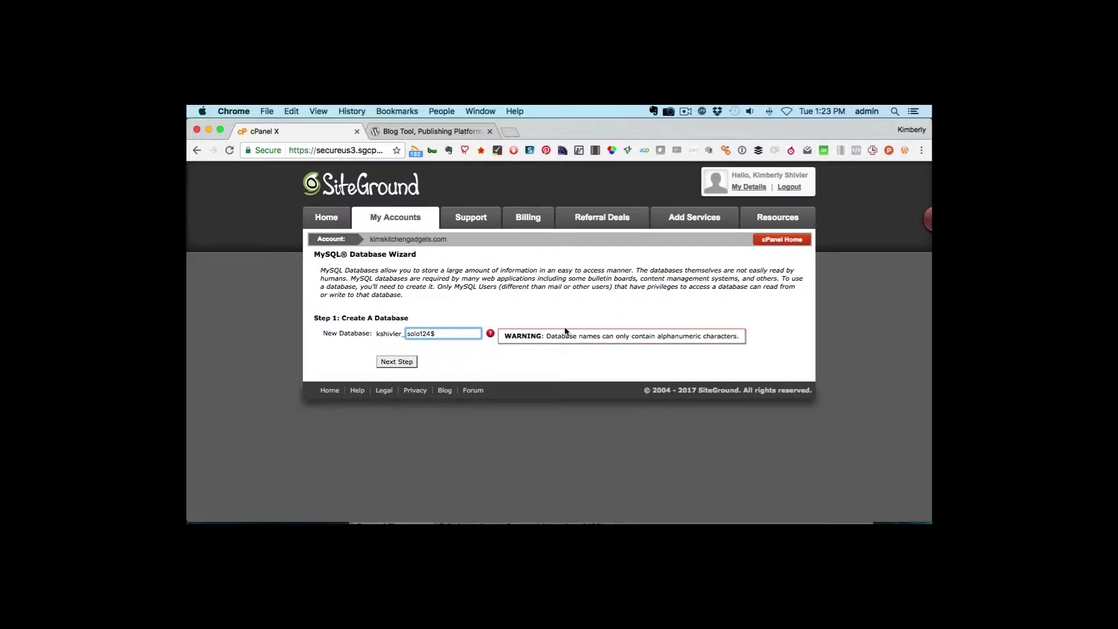
{"action": "key", "text": "BackSpace"}
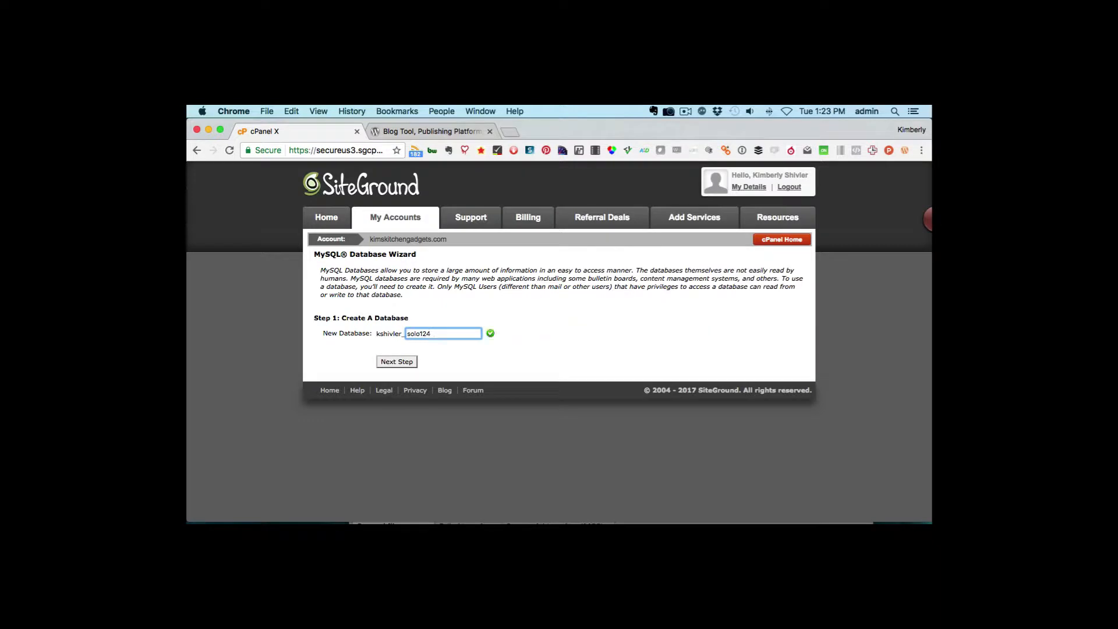
{"action": "left_click", "coordinate": [396, 362]}
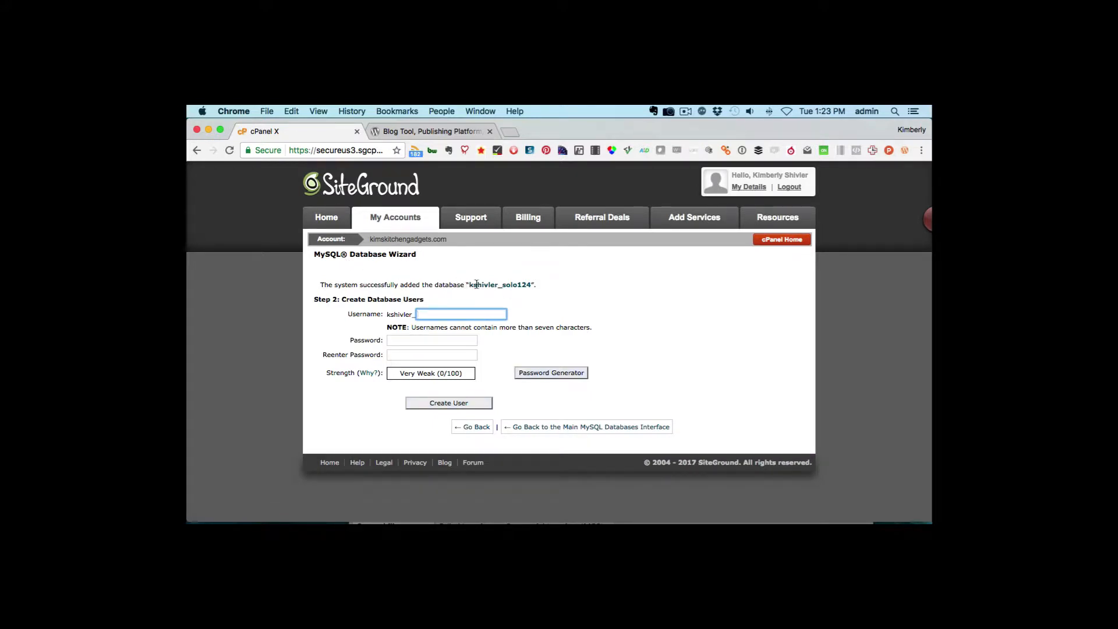
- Copy the full database name into a new TextEdit document
{"action": "left_click_drag", "start_coordinate": [468, 286], "coordinate": [531, 285]}
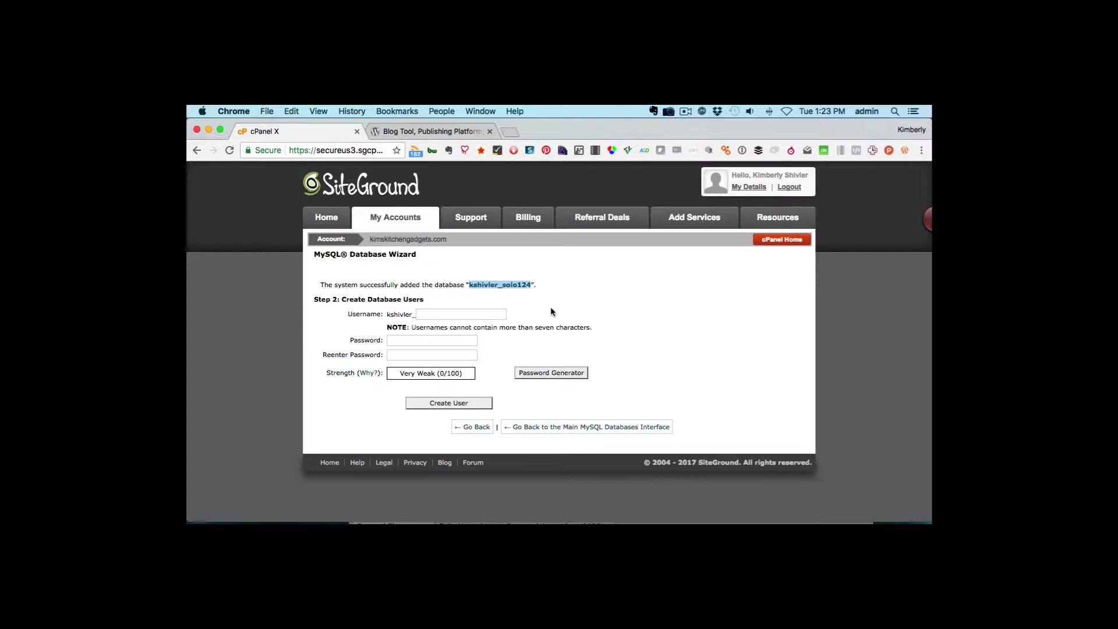
{"action": "key", "text": "super+c"}
{"action": "mouse_move", "coordinate": [492, 524]}
{"action": "left_click", "coordinate": [632, 509]}
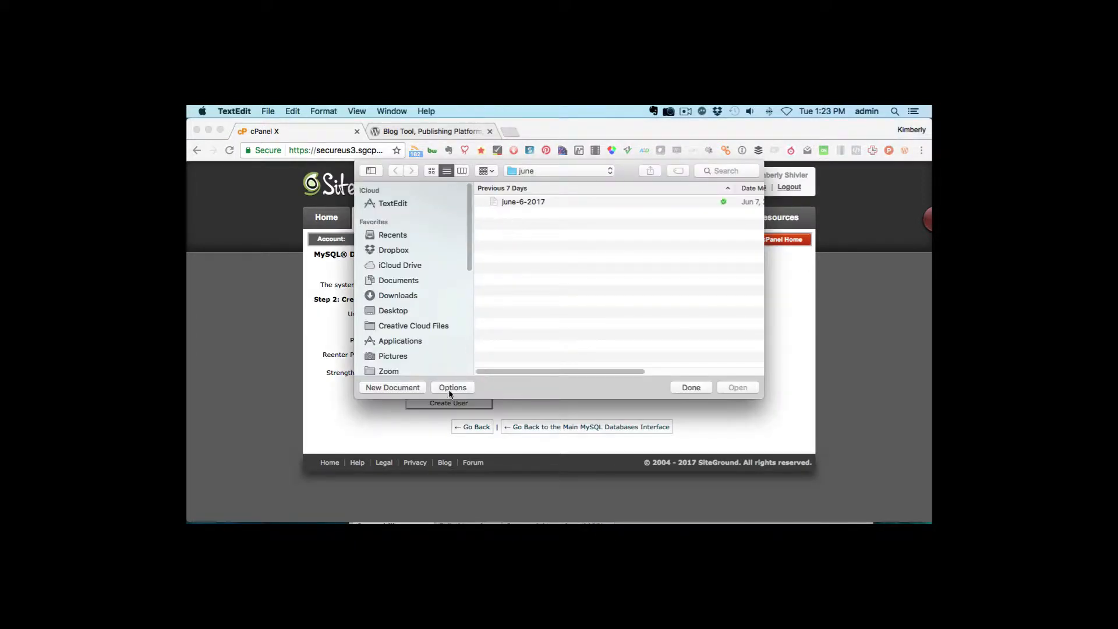
{"action": "left_click", "coordinate": [393, 388]}
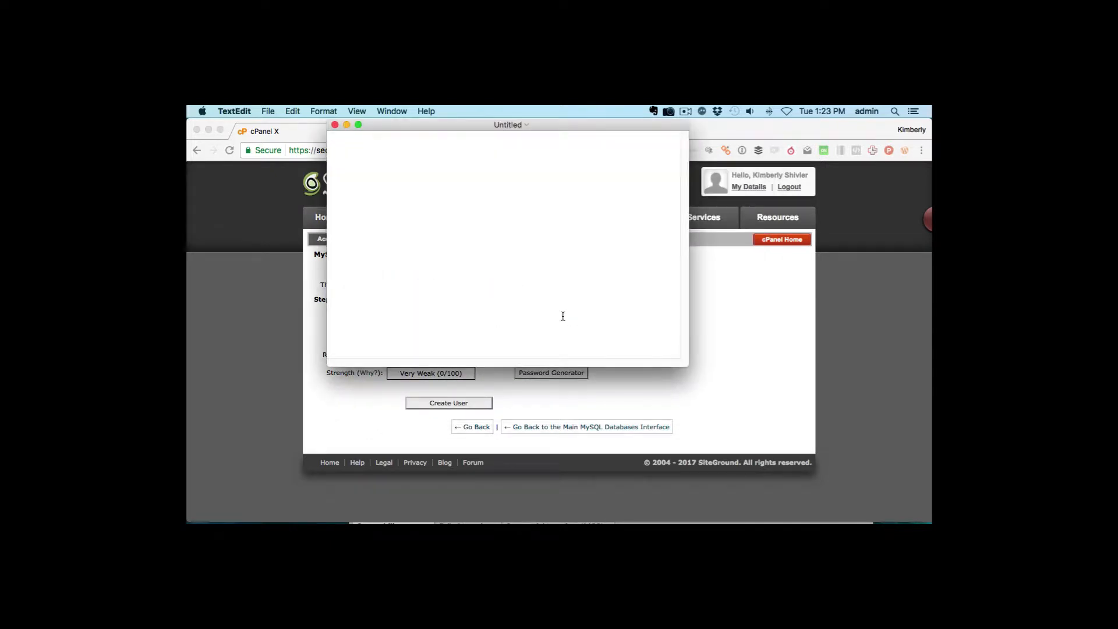
{"action": "key", "text": "super+v"}
- Enter solok12 as the database username in the wizard
{"action": "left_click", "coordinate": [732, 371]}
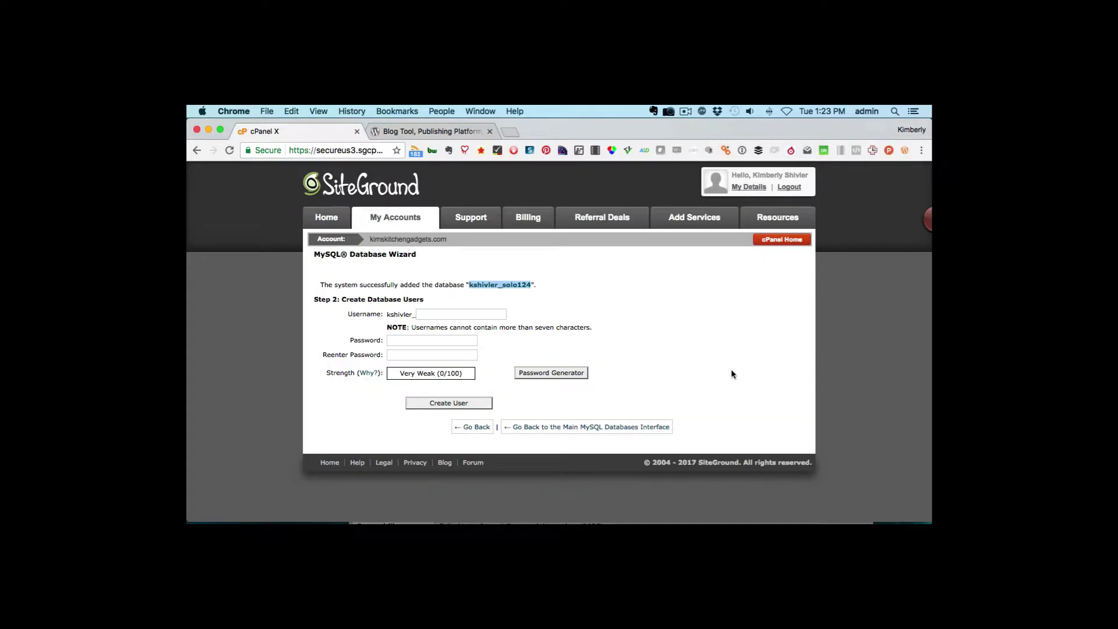
{"action": "left_click", "coordinate": [480, 315]}
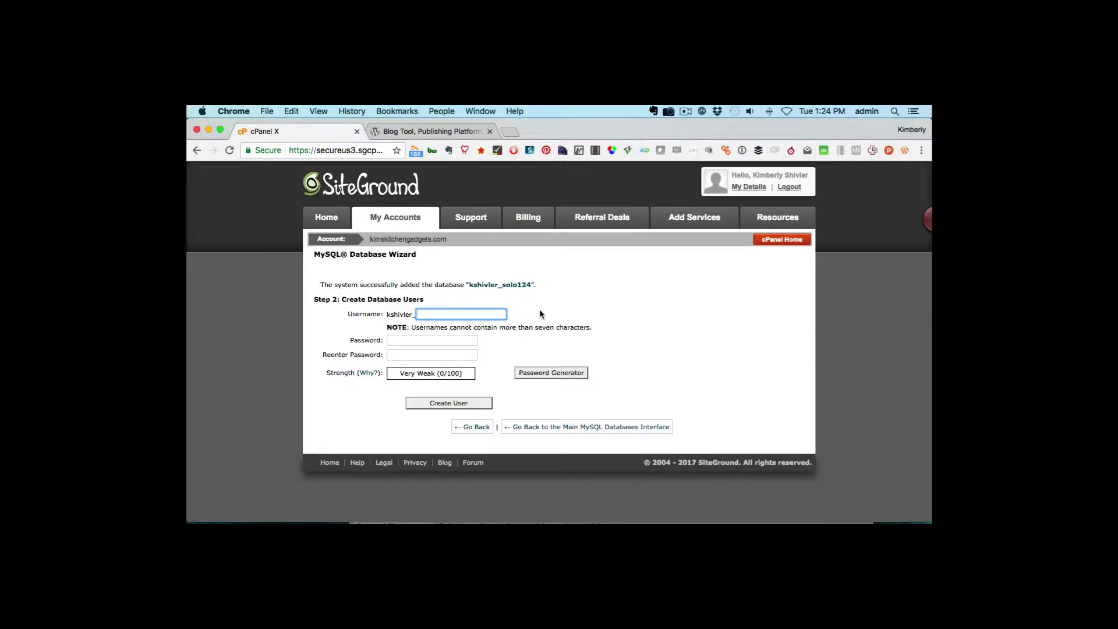
{"action": "type", "text": "solok12"}
{"action": "left_click", "coordinate": [424, 340]}
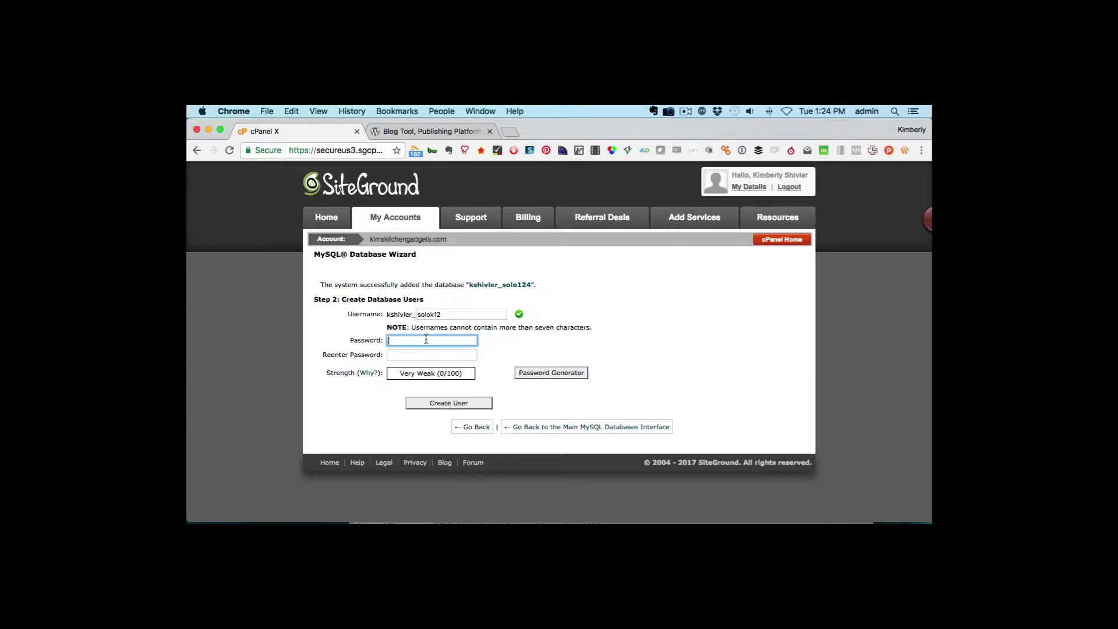
- Generate a password, edit it by adding '2' and '7', copy it, and fill both password fields
{"action": "left_click", "coordinate": [564, 373]}
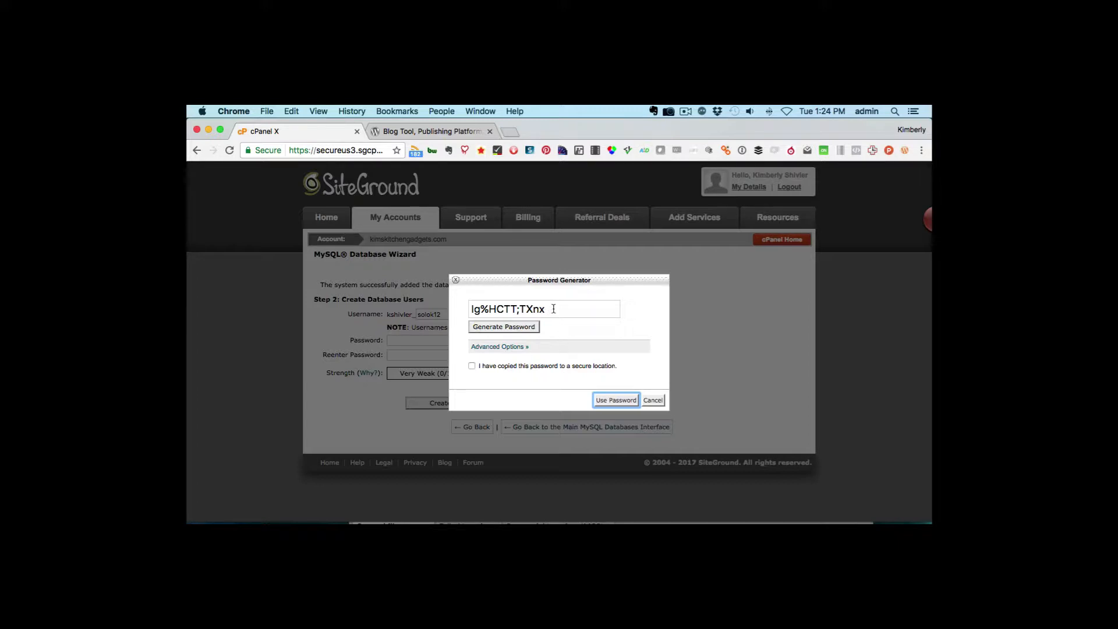
{"action": "triple_click", "coordinate": [507, 308]}
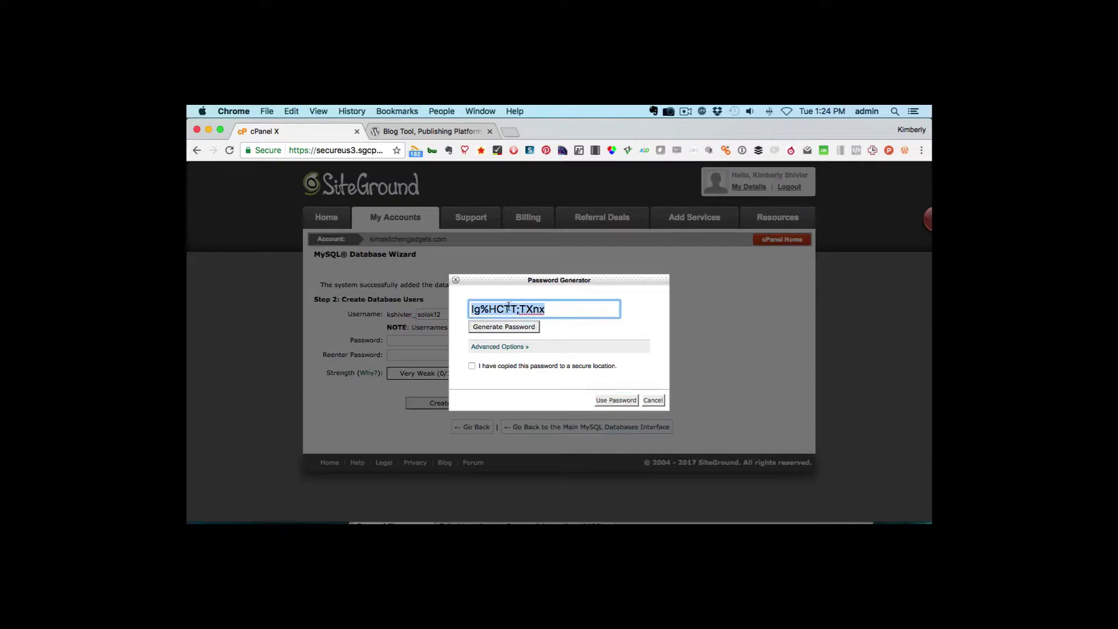
{"action": "left_click", "coordinate": [551, 309]}
{"action": "type", "text": "2"}
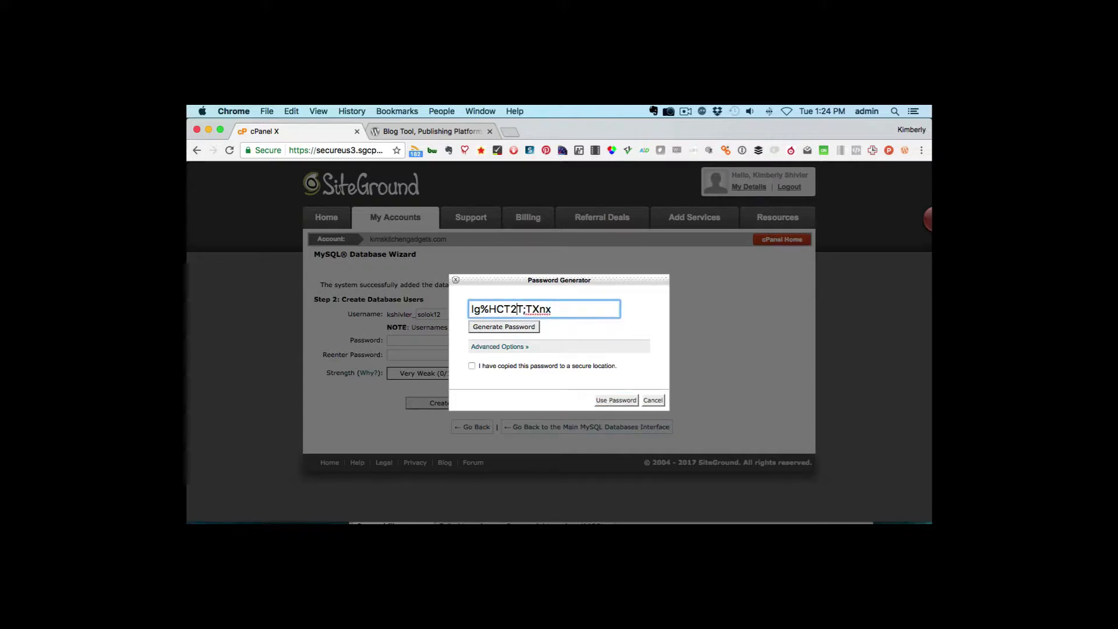
{"action": "triple_click", "coordinate": [586, 314]}
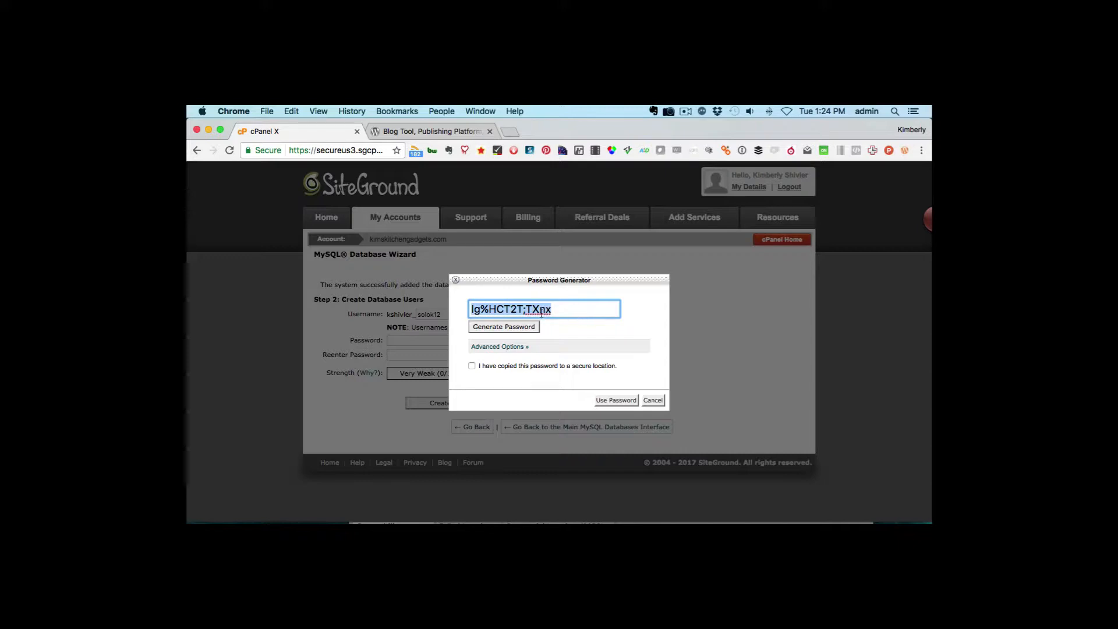
{"action": "left_click", "coordinate": [587, 315]}
{"action": "key", "text": "Left"}
{"action": "key", "text": "Left"}
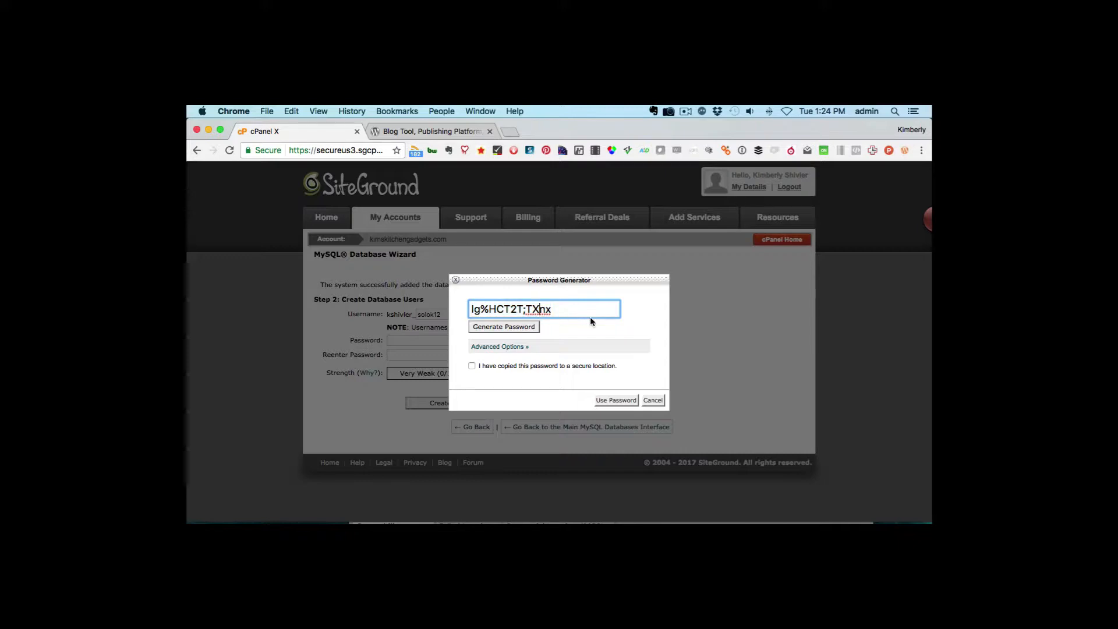
{"action": "type", "text": "7"}
{"action": "left_click_drag", "start_coordinate": [576, 311], "coordinate": [426, 297]}
{"action": "key", "text": "super+c"}
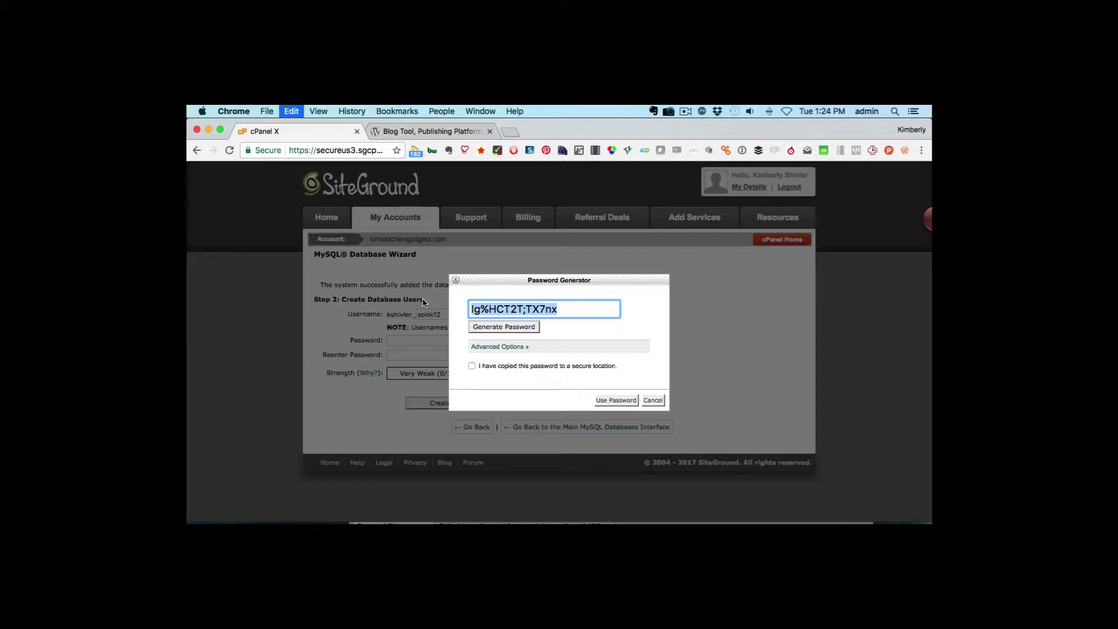
{"action": "left_click", "coordinate": [472, 366]}
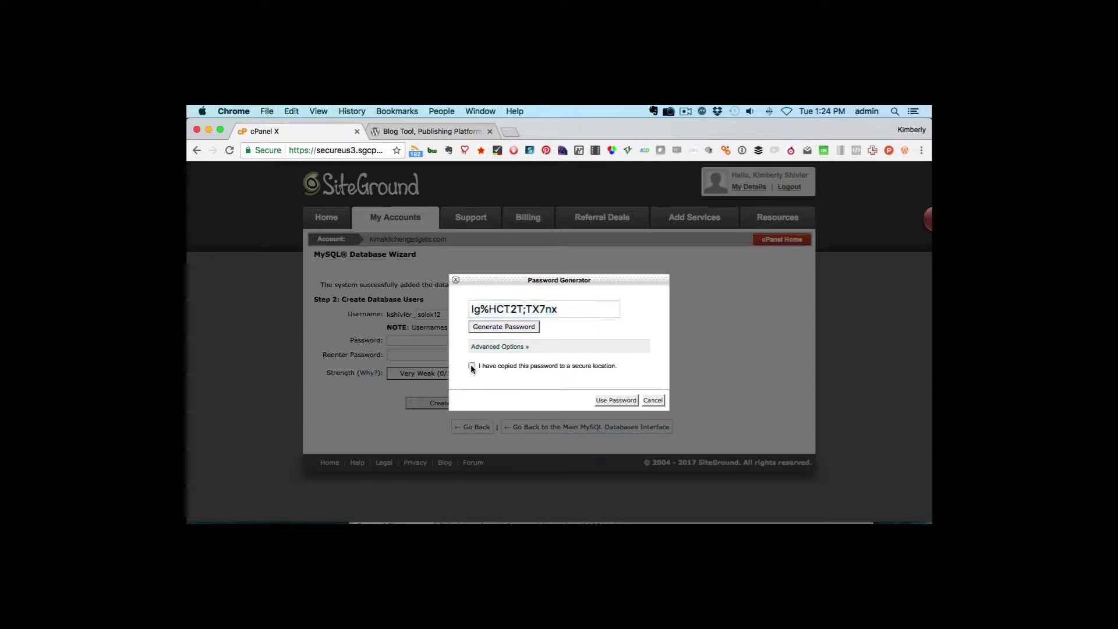
{"action": "left_click", "coordinate": [616, 401]}
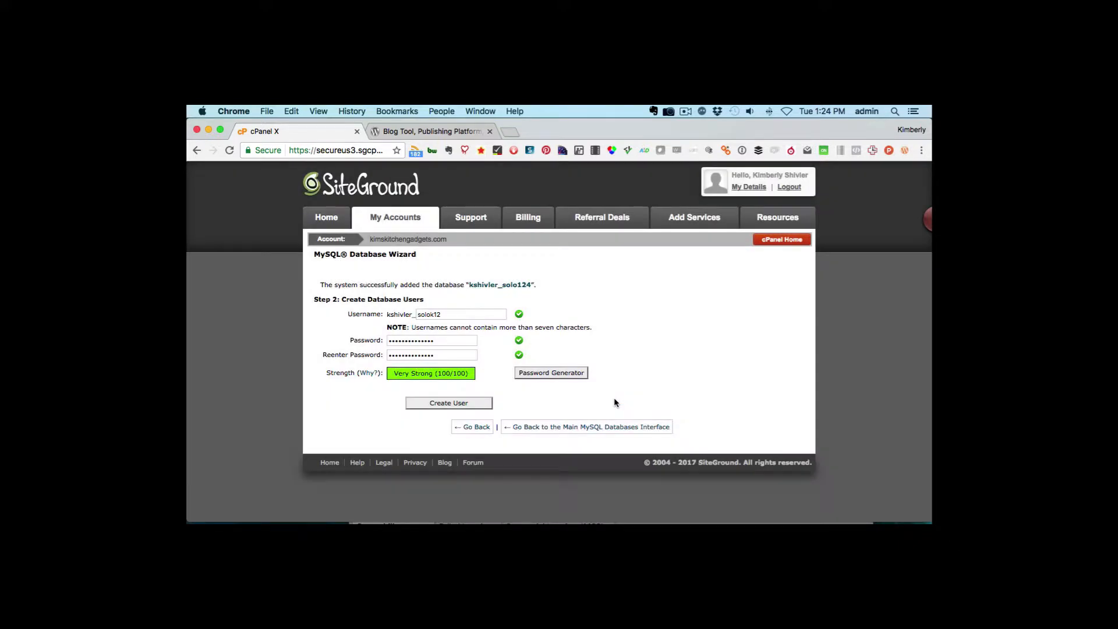
- Paste the password into the TextEdit notes and create the database user solok12
{"action": "mouse_move", "coordinate": [790, 526]}
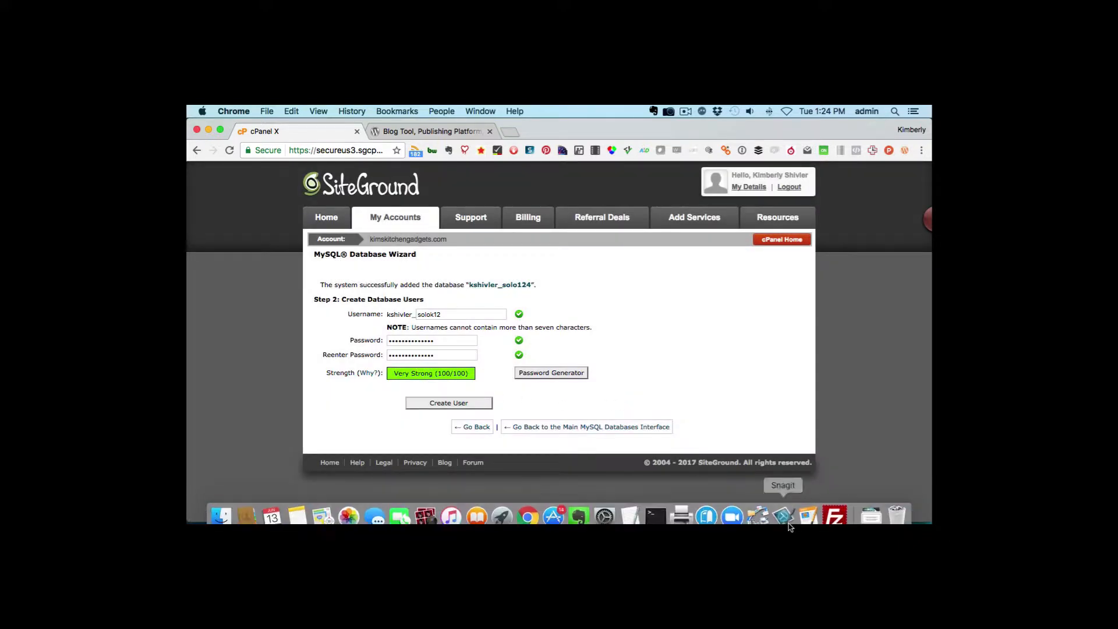
{"action": "left_click", "coordinate": [631, 508]}
{"action": "key", "text": "Return"}
{"action": "key", "text": "super+v"}
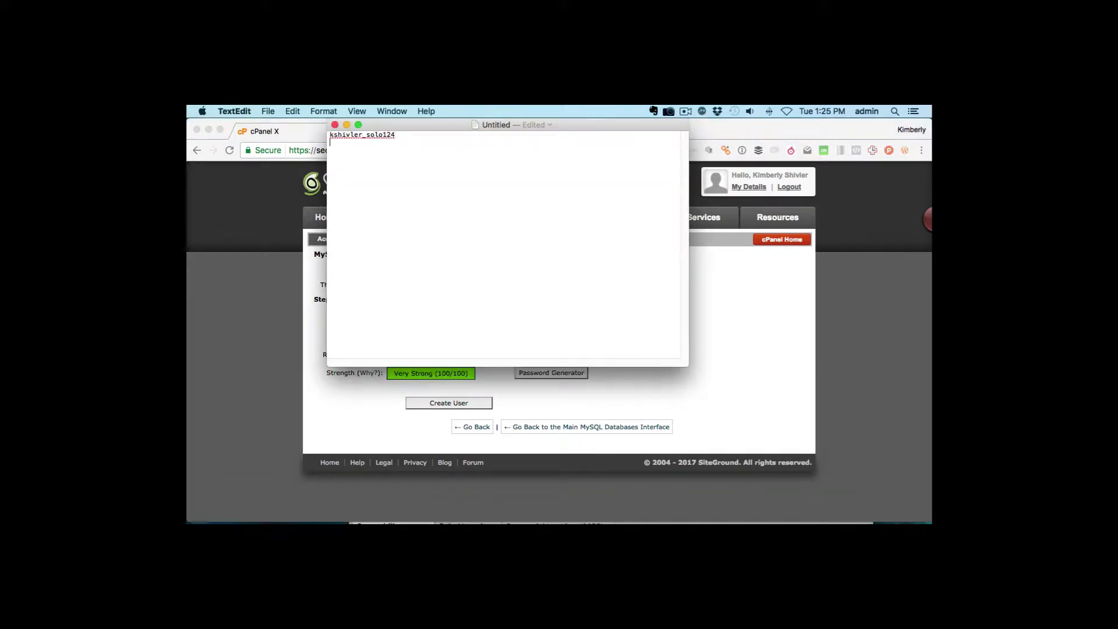
{"action": "key", "text": "Return"}
{"action": "left_click", "coordinate": [780, 359]}
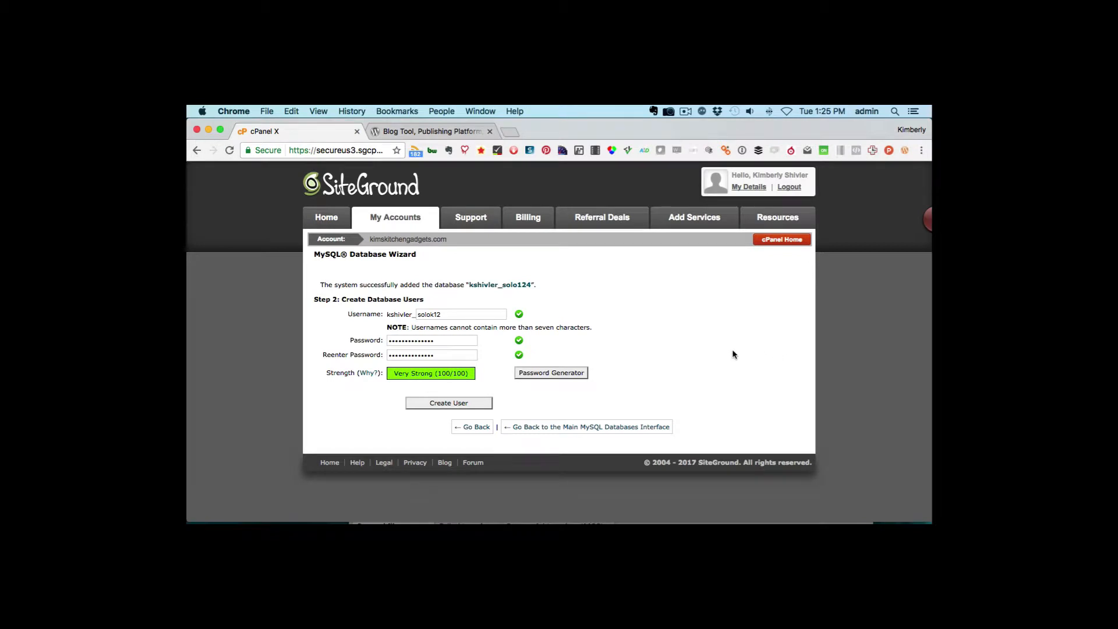
{"action": "left_click", "coordinate": [451, 408]}
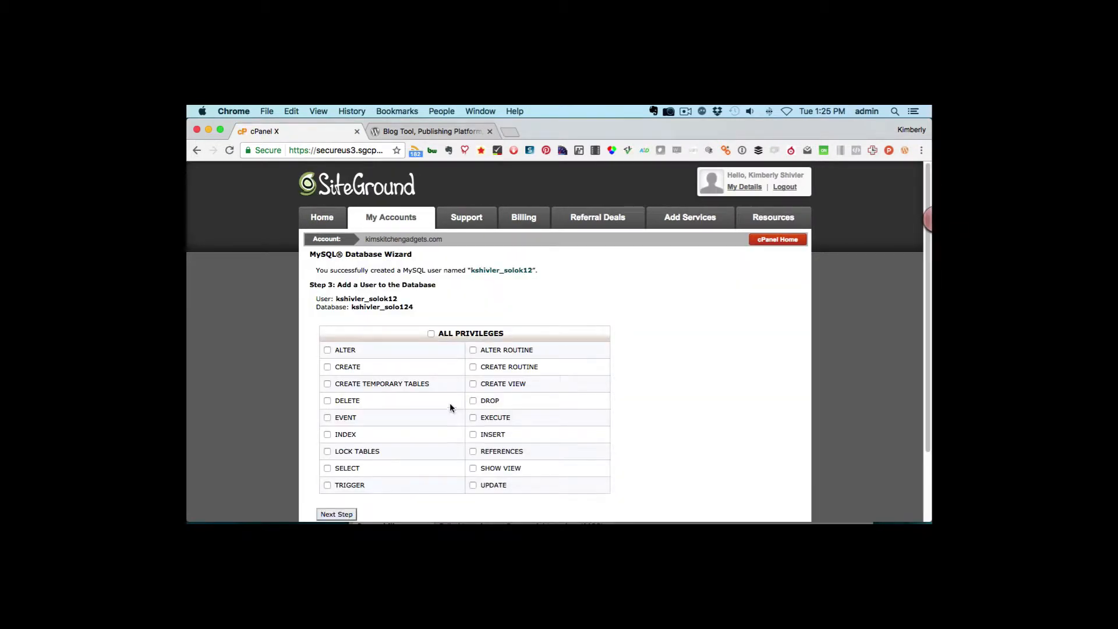
- Grant user solok12 ALL PRIVILEGES on database solo124 and finish the wizard
{"action": "scroll", "coordinate": [683, 409], "scroll_direction": "down", "scroll_amount": 2}
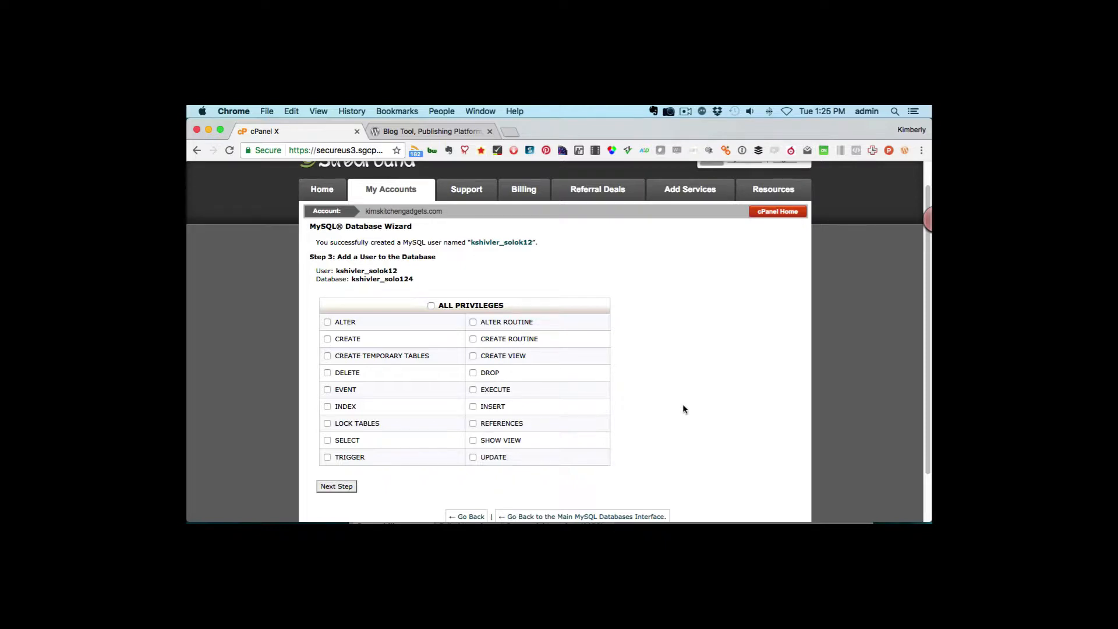
{"action": "left_click", "coordinate": [431, 306]}
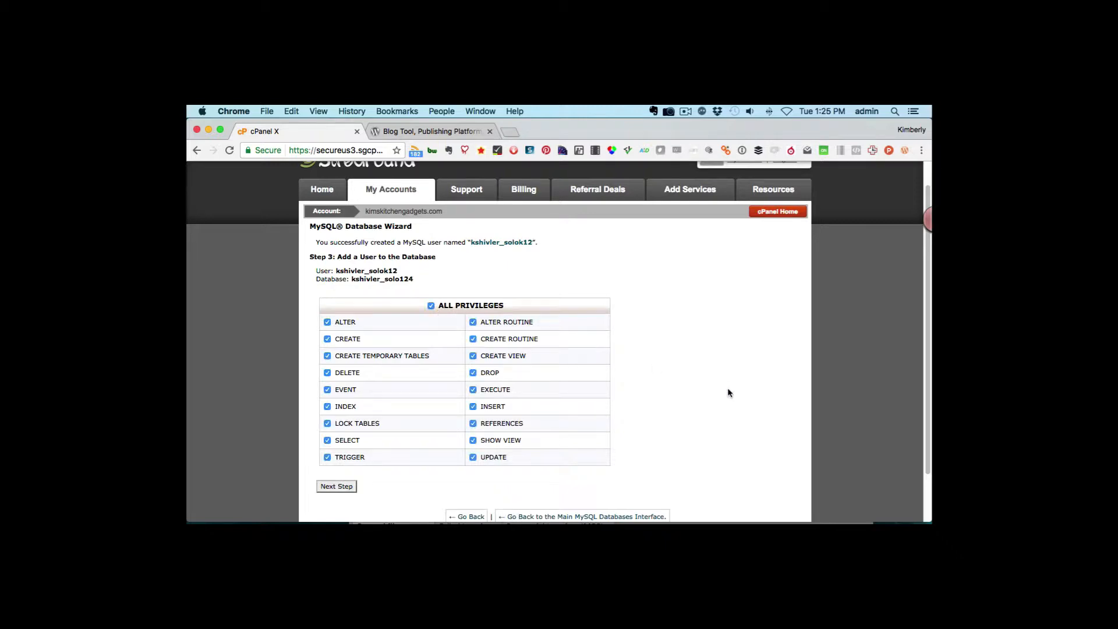
{"action": "left_click", "coordinate": [336, 488]}
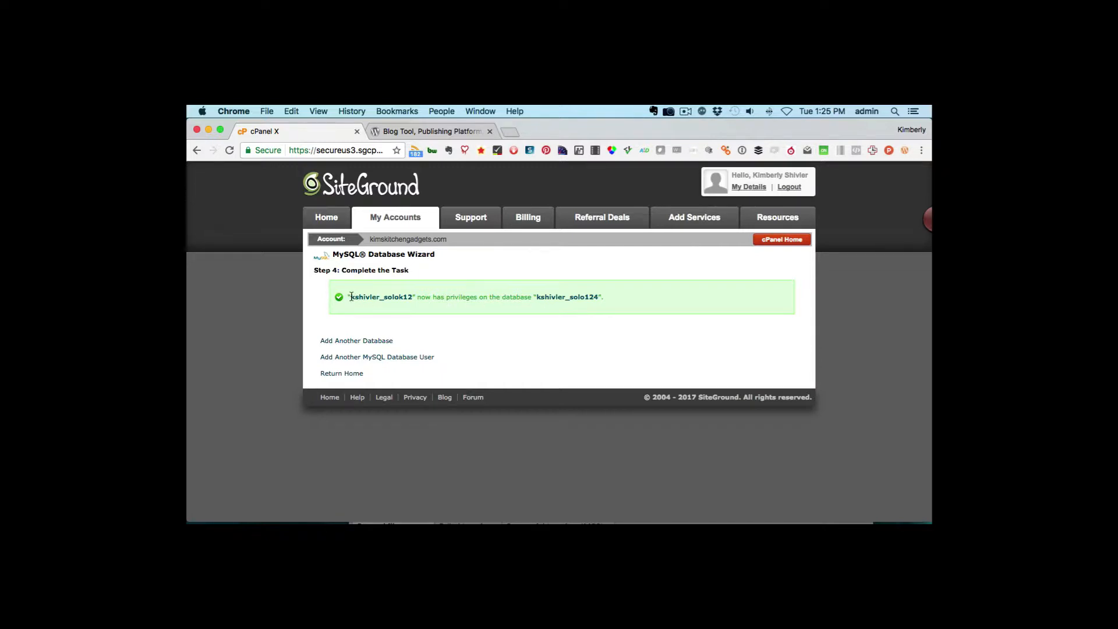
{"action": "left_click_drag", "start_coordinate": [351, 297], "coordinate": [409, 300]}
{"action": "mouse_move", "coordinate": [630, 513]}
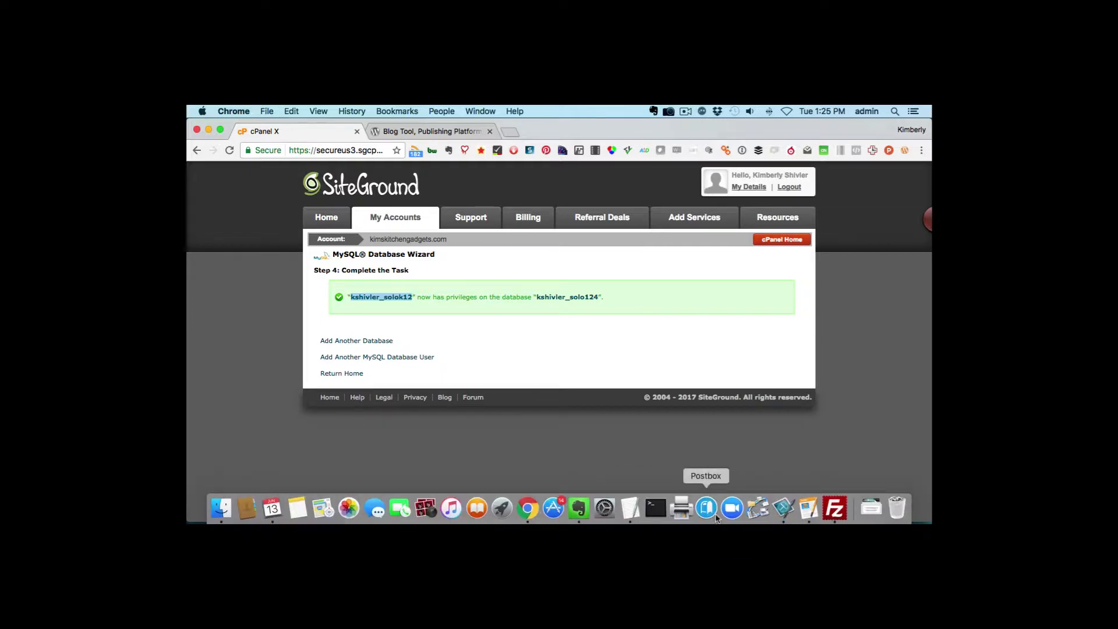
{"action": "left_click", "coordinate": [631, 507]}
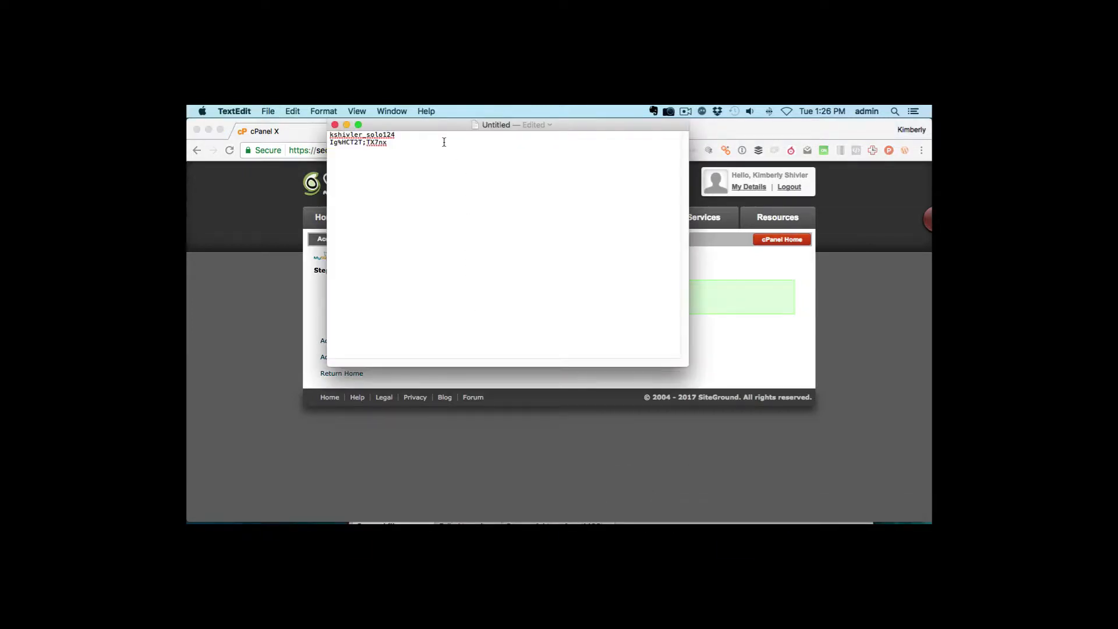
{"action": "key", "text": "Return"}
{"action": "key", "text": "super+v"}
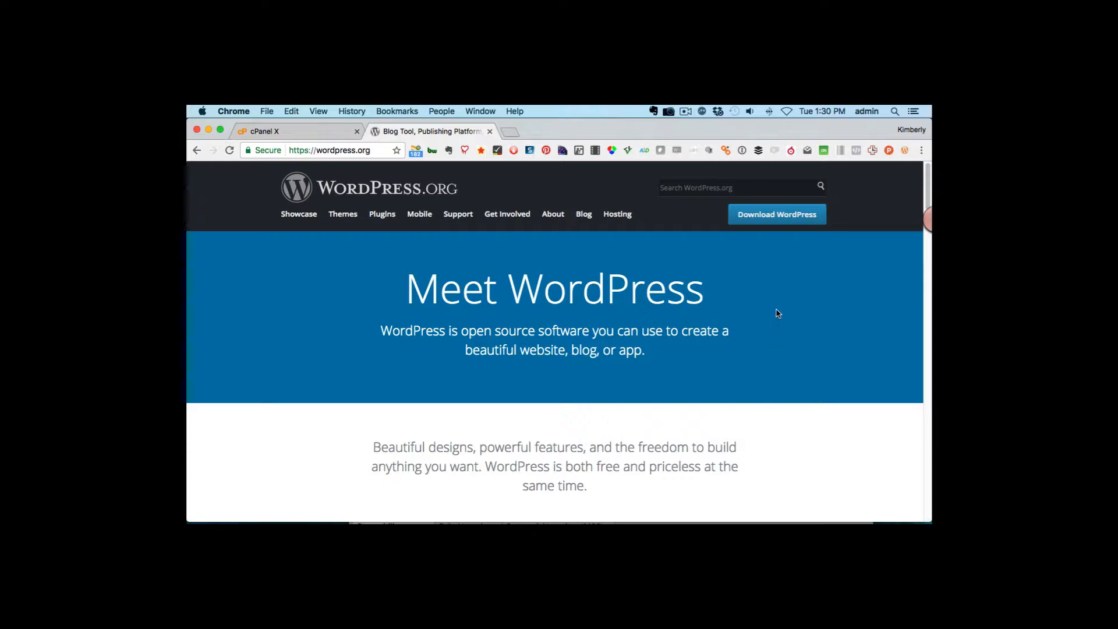
- Download wordpress-4.8.zip from WordPress.org and dismiss the download shelf
{"action": "left_click", "coordinate": [778, 222]}
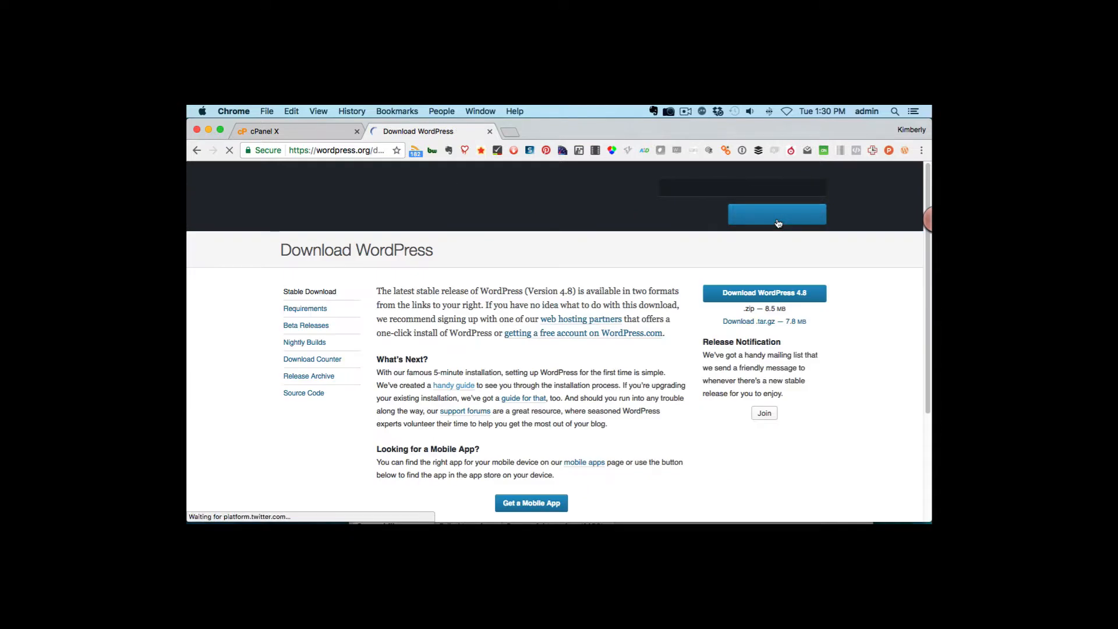
{"action": "left_click", "coordinate": [757, 300]}
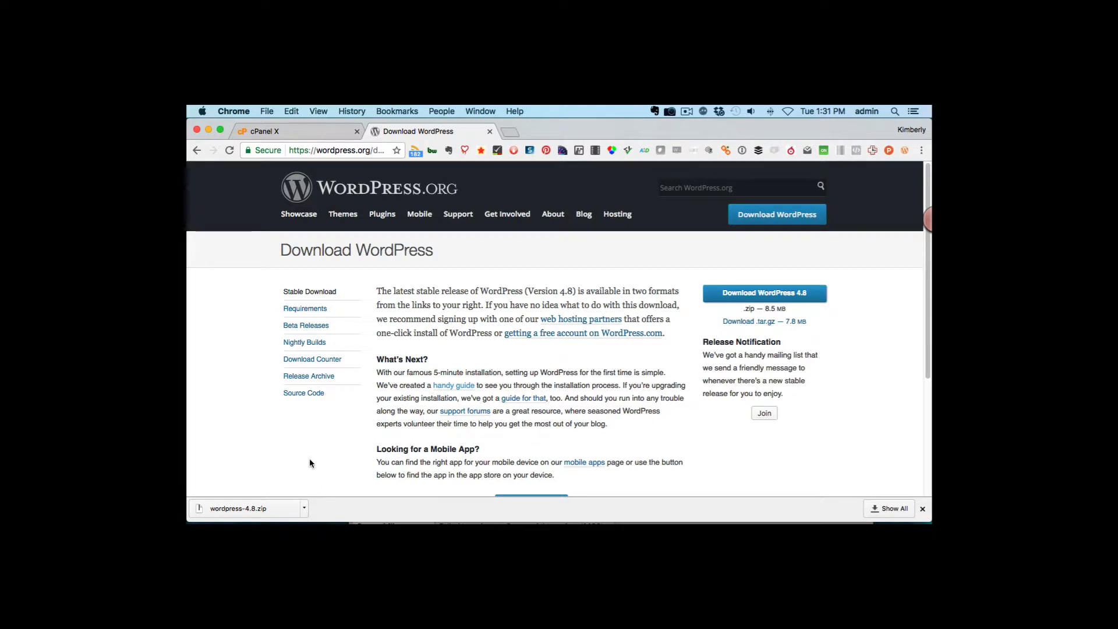
{"action": "left_click", "coordinate": [922, 508]}
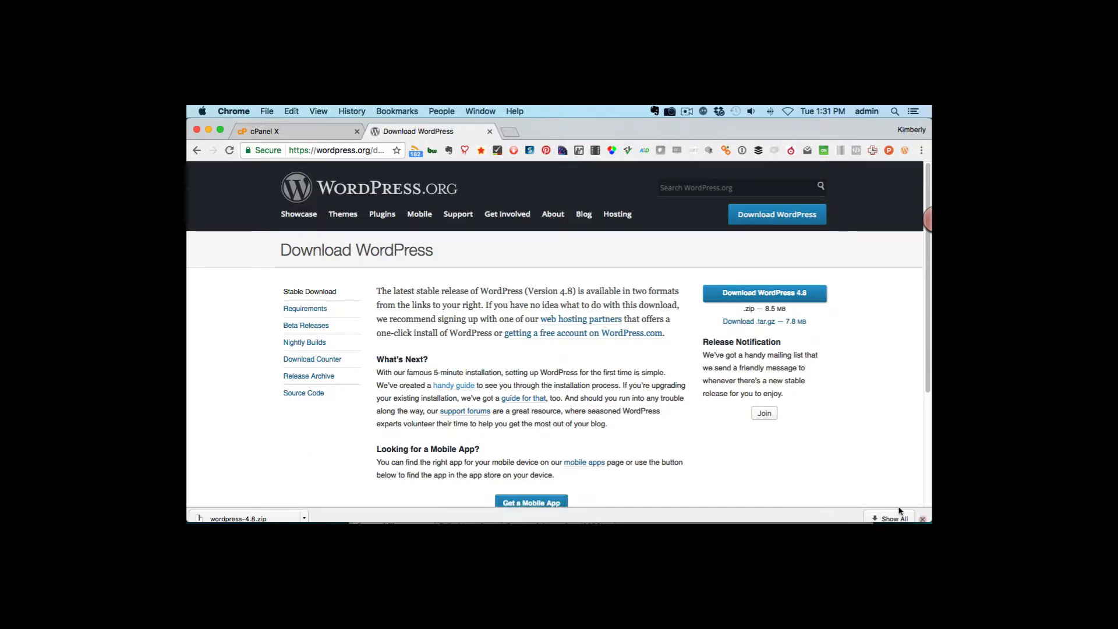
{"action": "mouse_move", "coordinate": [537, 526]}
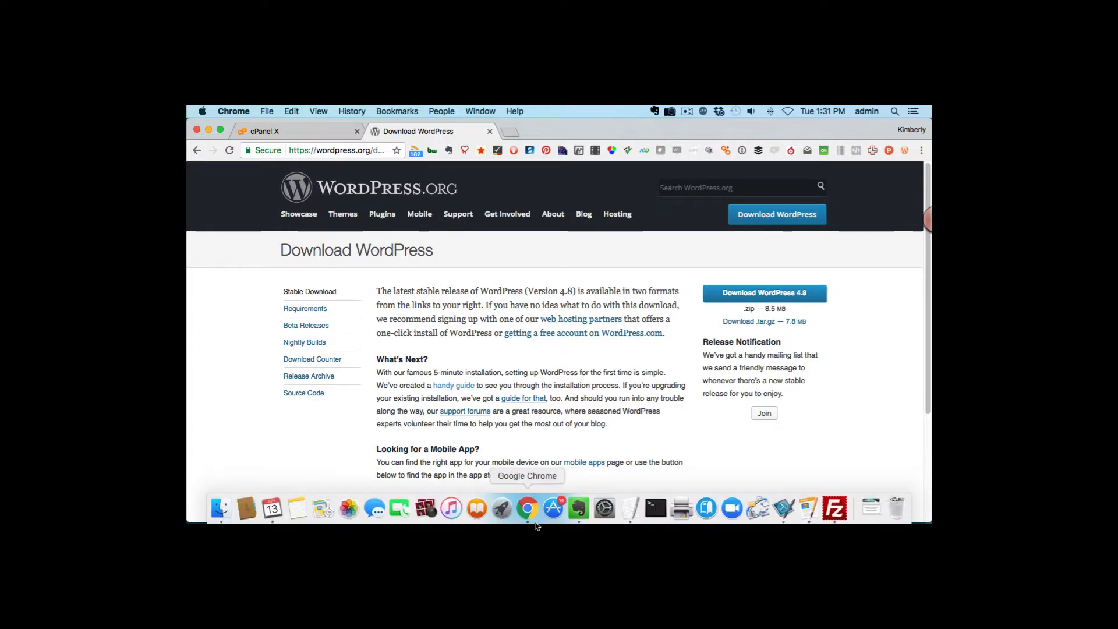
- Extract wordpress-4.8.zip in Finder, open the wordpress folder, and select wp-config-sample.php
{"action": "left_click", "coordinate": [220, 509]}
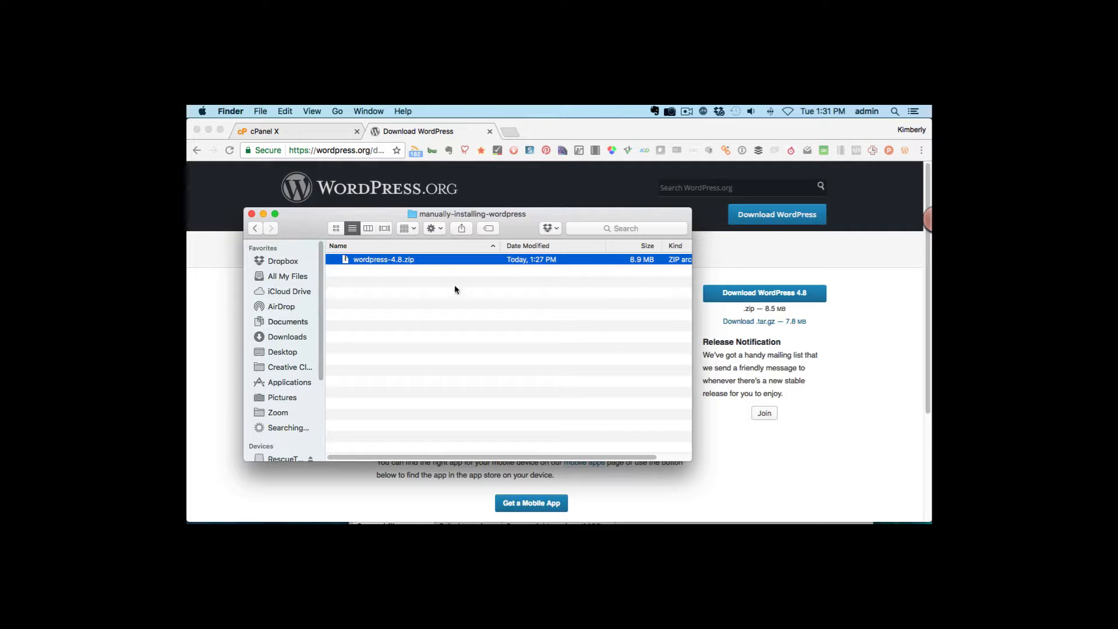
{"action": "double_click", "coordinate": [376, 261]}
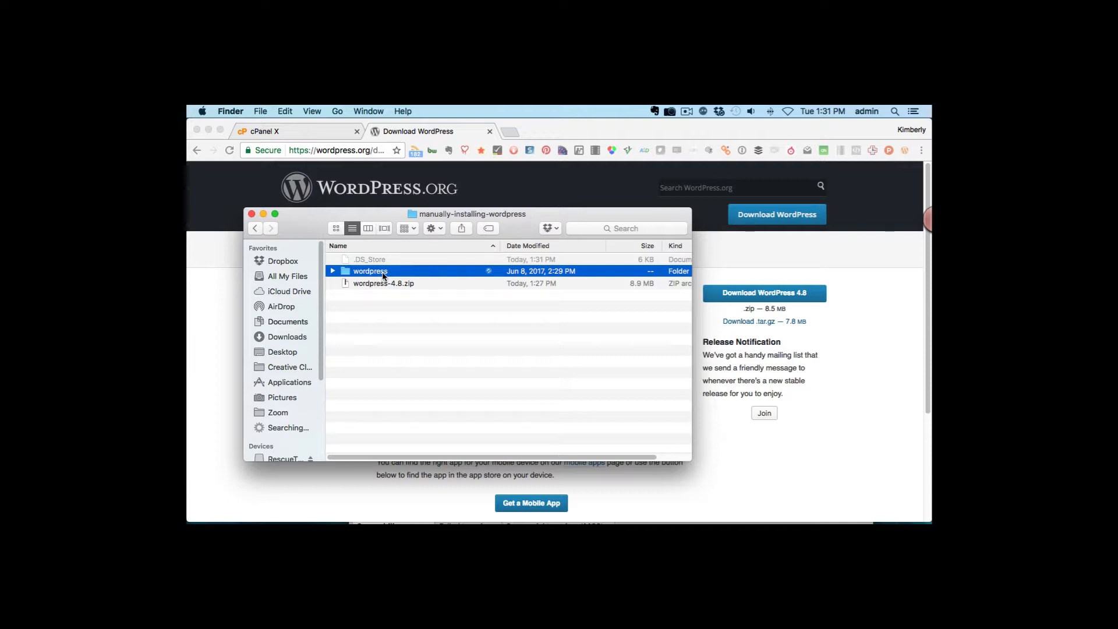
{"action": "double_click", "coordinate": [345, 272]}
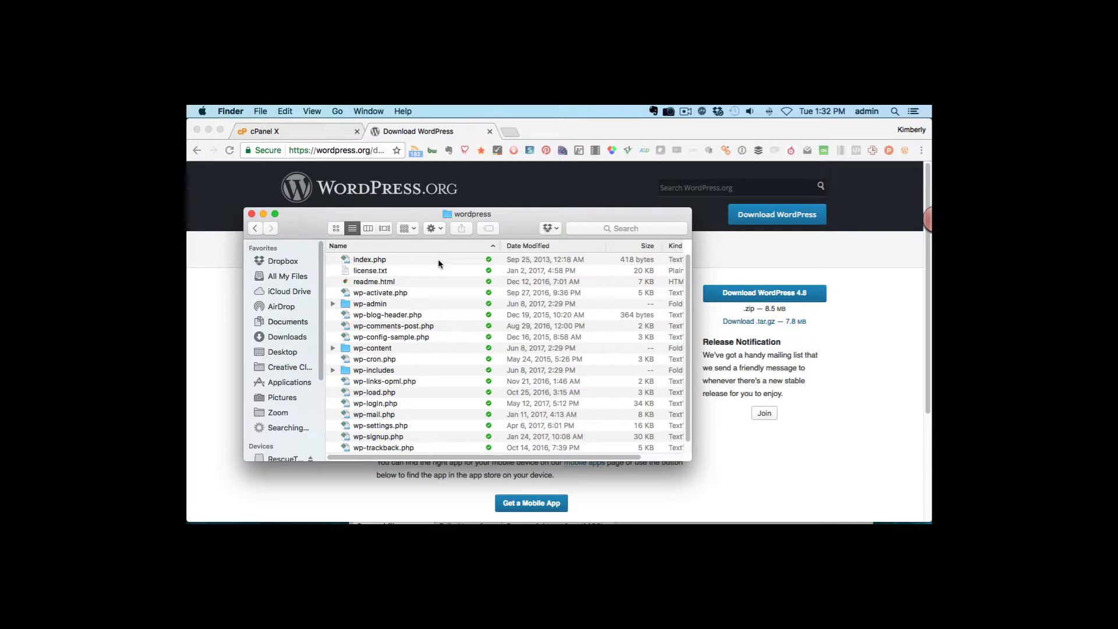
{"action": "scroll", "coordinate": [438, 297], "scroll_direction": "down", "scroll_amount": 1}
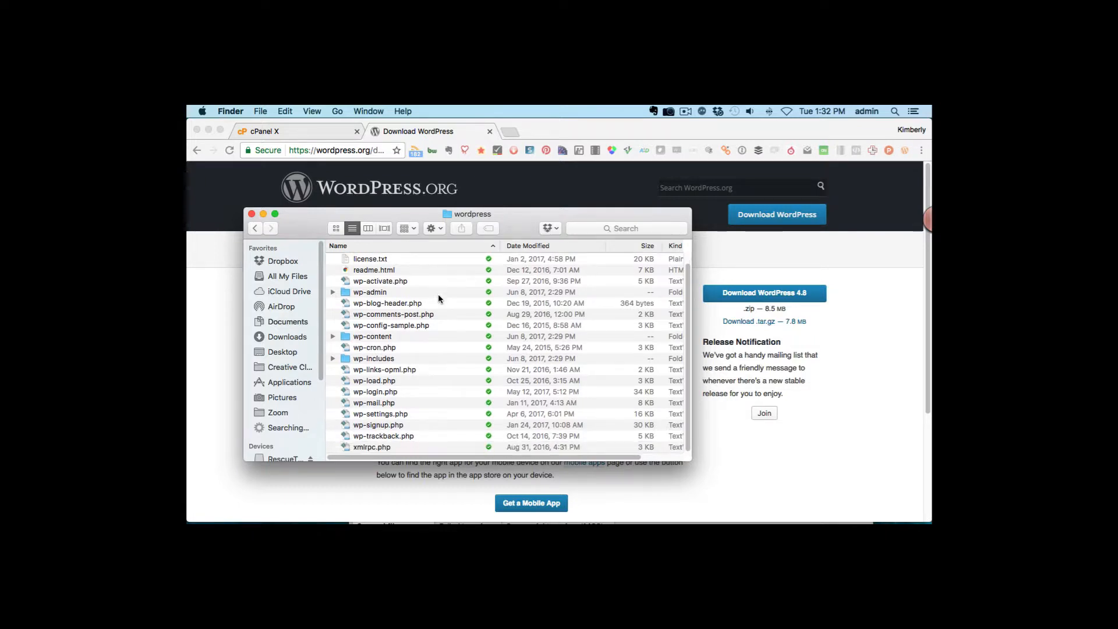
{"action": "scroll", "coordinate": [438, 299], "scroll_direction": "up", "scroll_amount": 1}
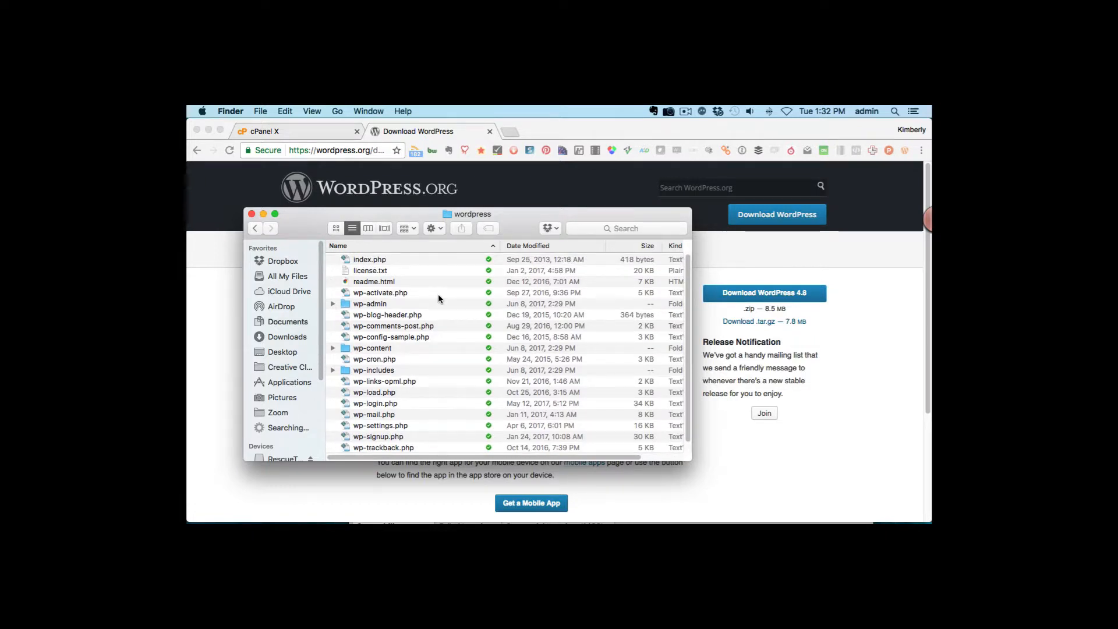
{"action": "scroll", "coordinate": [438, 297], "scroll_direction": "down", "scroll_amount": 1}
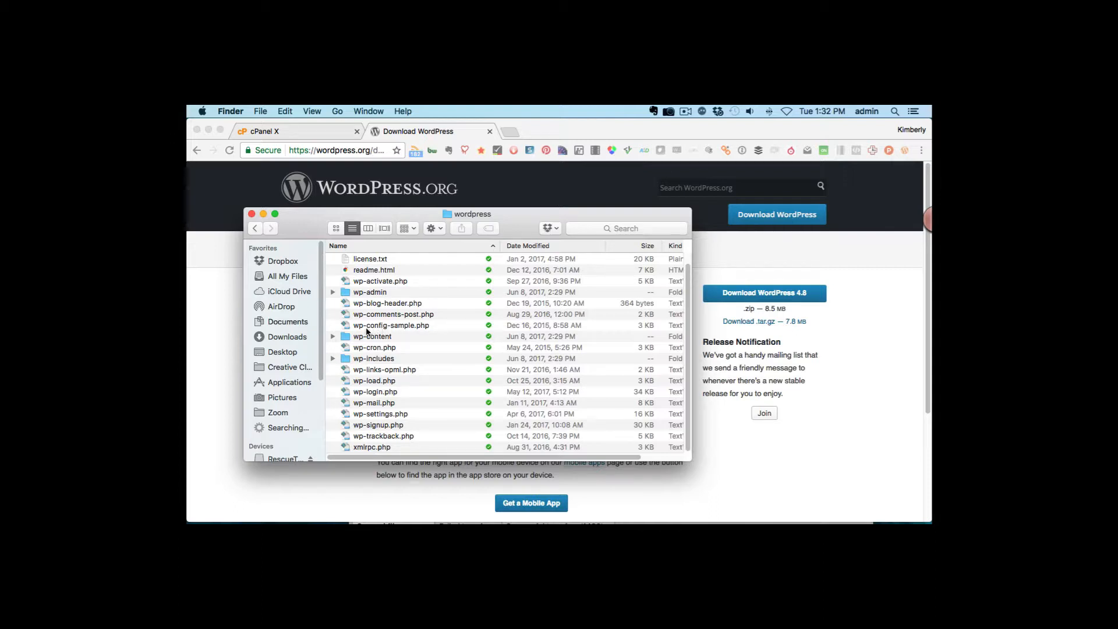
{"action": "left_click", "coordinate": [393, 327]}
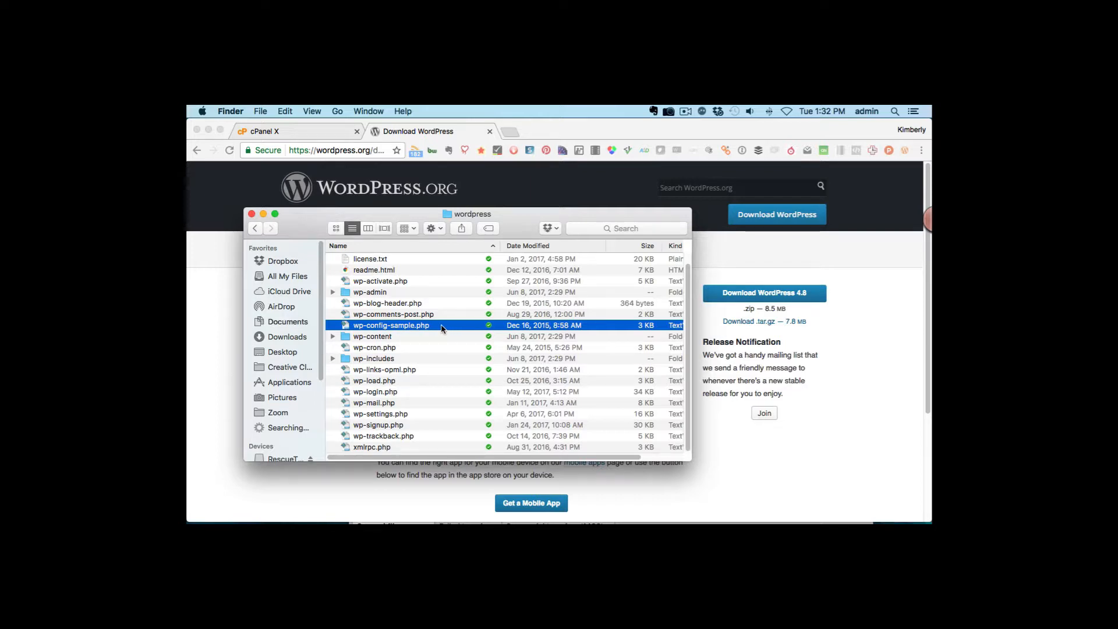
- Open wp-config-sample.php in TextWrangler via Open With
{"action": "right_click", "coordinate": [441, 328]}
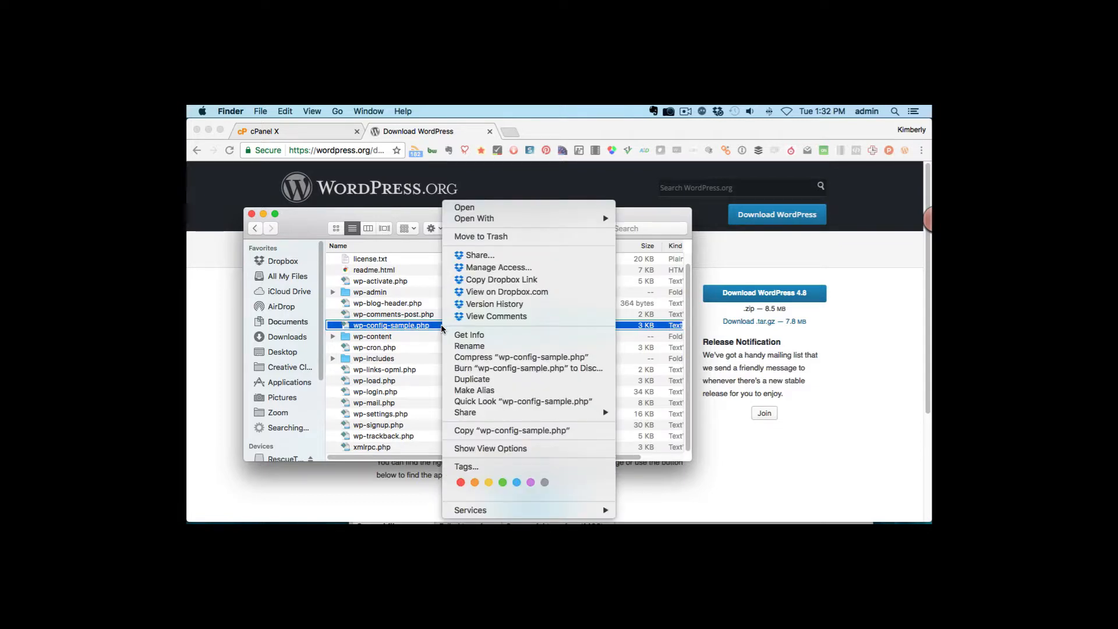
{"action": "mouse_move", "coordinate": [526, 220]}
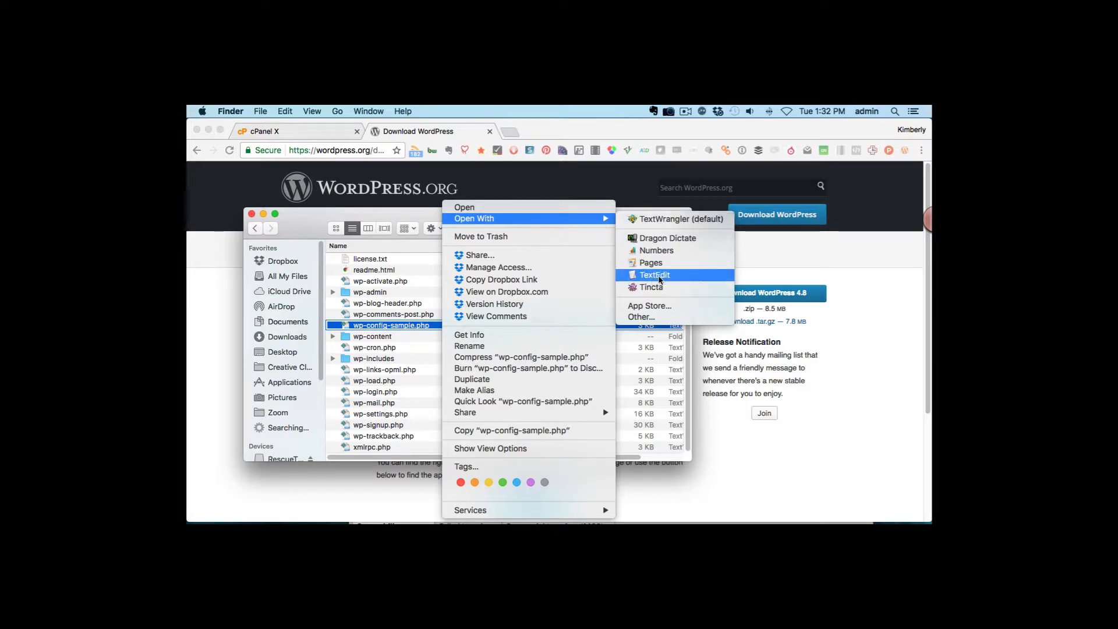
{"action": "left_click", "coordinate": [670, 220]}
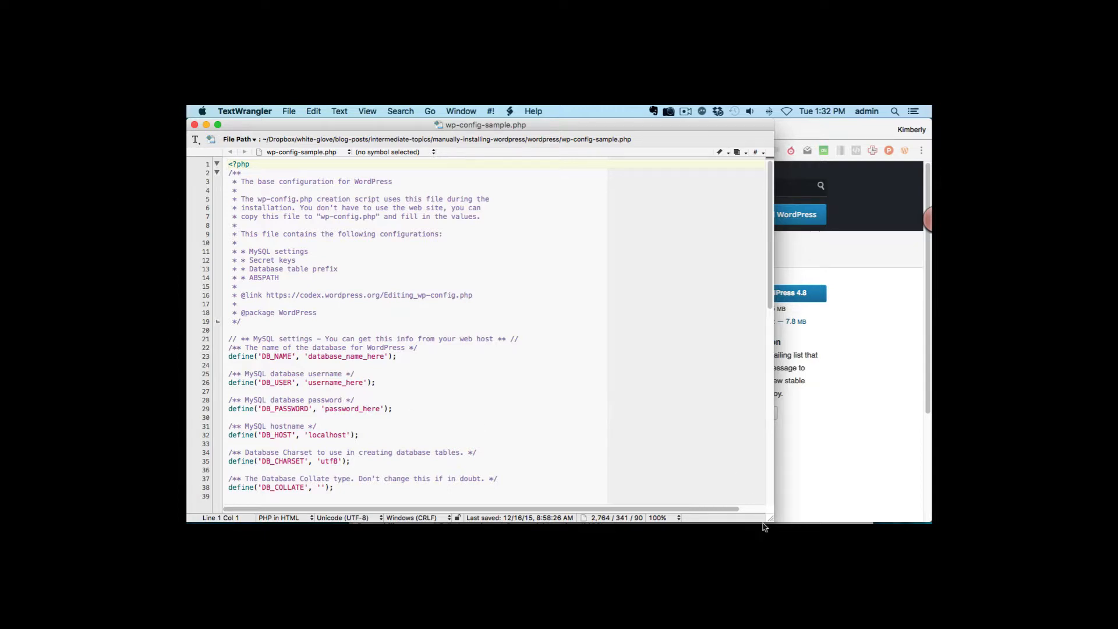
- Paste the database name from the notes over database_name_here in wp-config-sample.php
{"action": "left_click", "coordinate": [616, 510]}
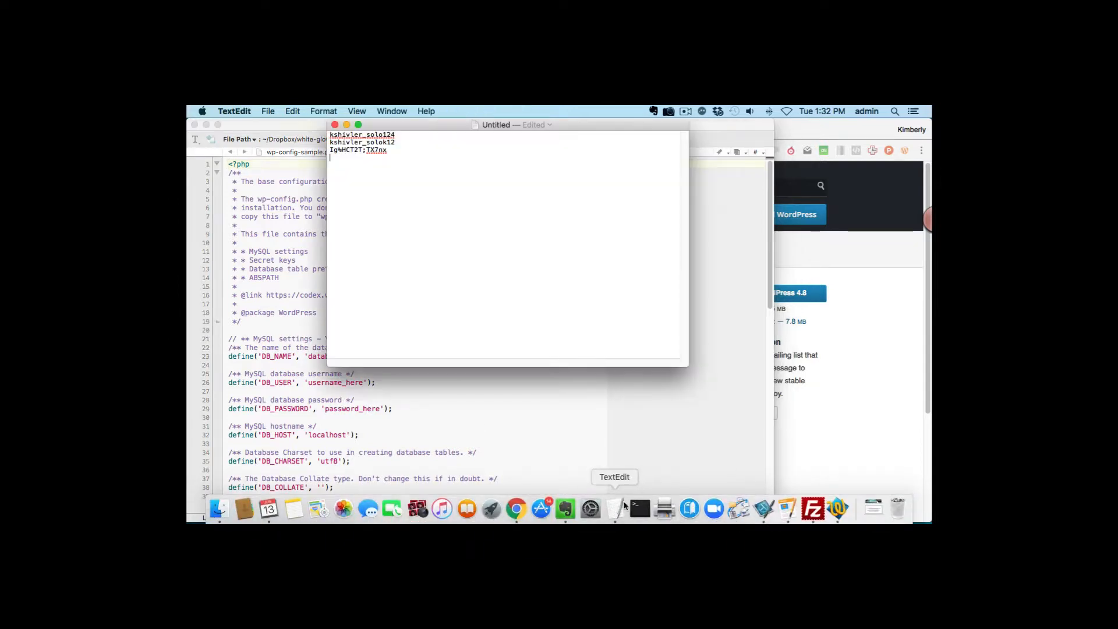
{"action": "left_click_drag", "start_coordinate": [456, 124], "coordinate": [652, 198]}
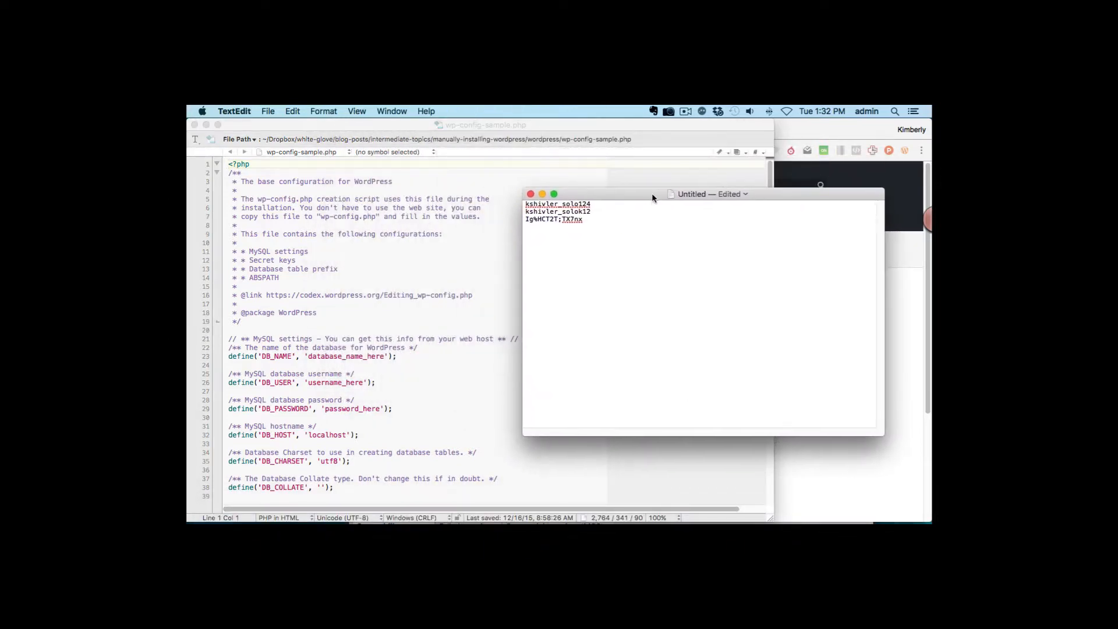
{"action": "left_click_drag", "start_coordinate": [525, 204], "coordinate": [591, 205]}
{"action": "key", "text": "super+c"}
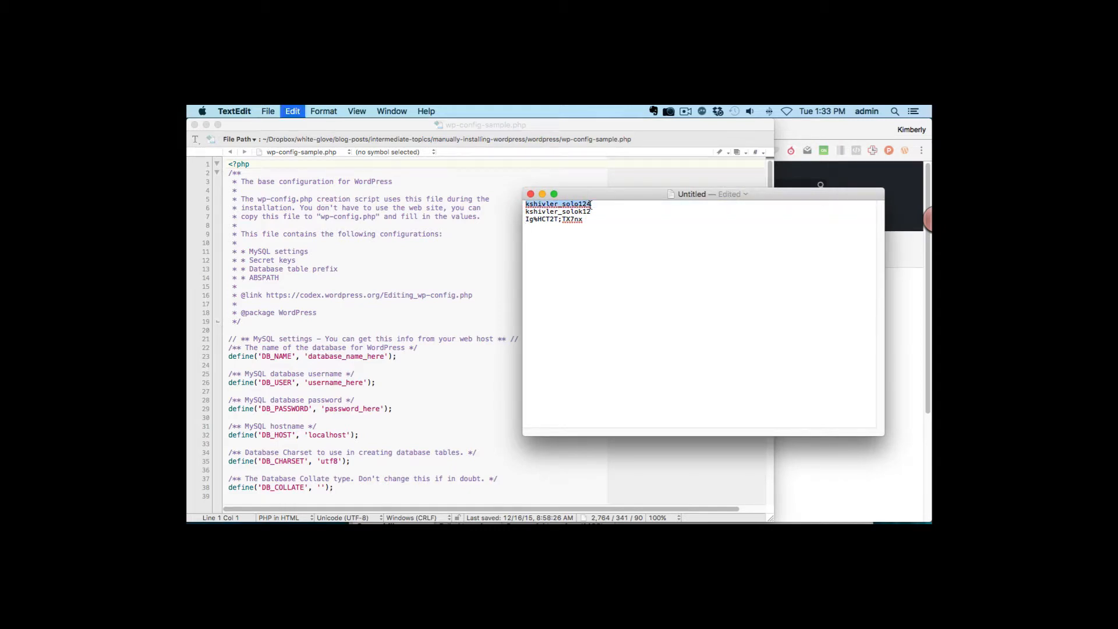
{"action": "left_click", "coordinate": [308, 356]}
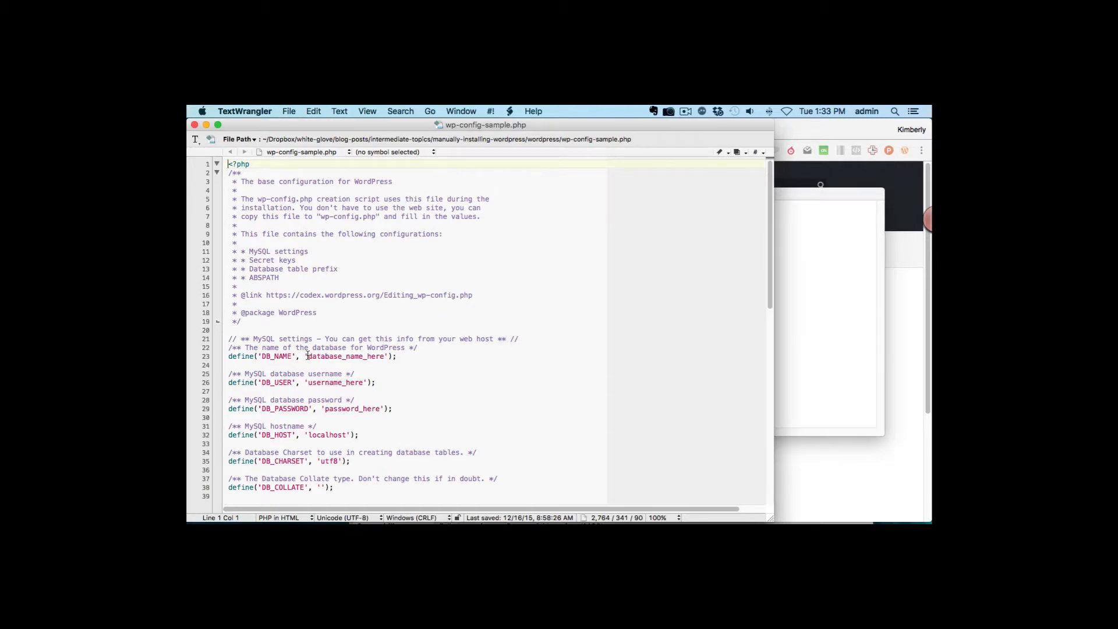
{"action": "left_click_drag", "start_coordinate": [307, 356], "coordinate": [382, 357]}
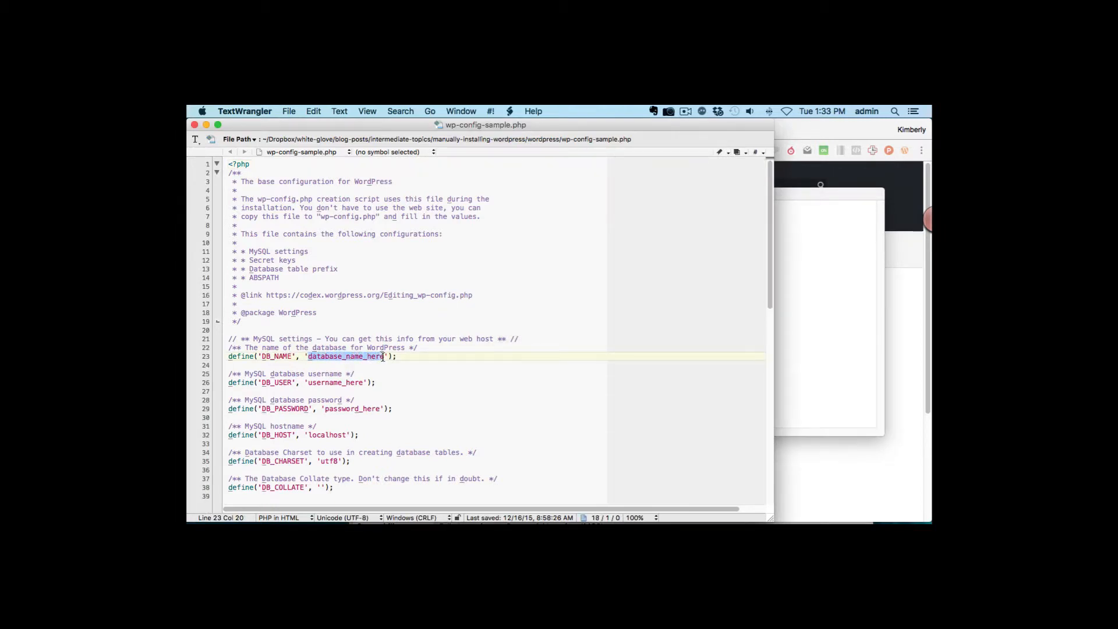
{"action": "key", "text": "super+v"}
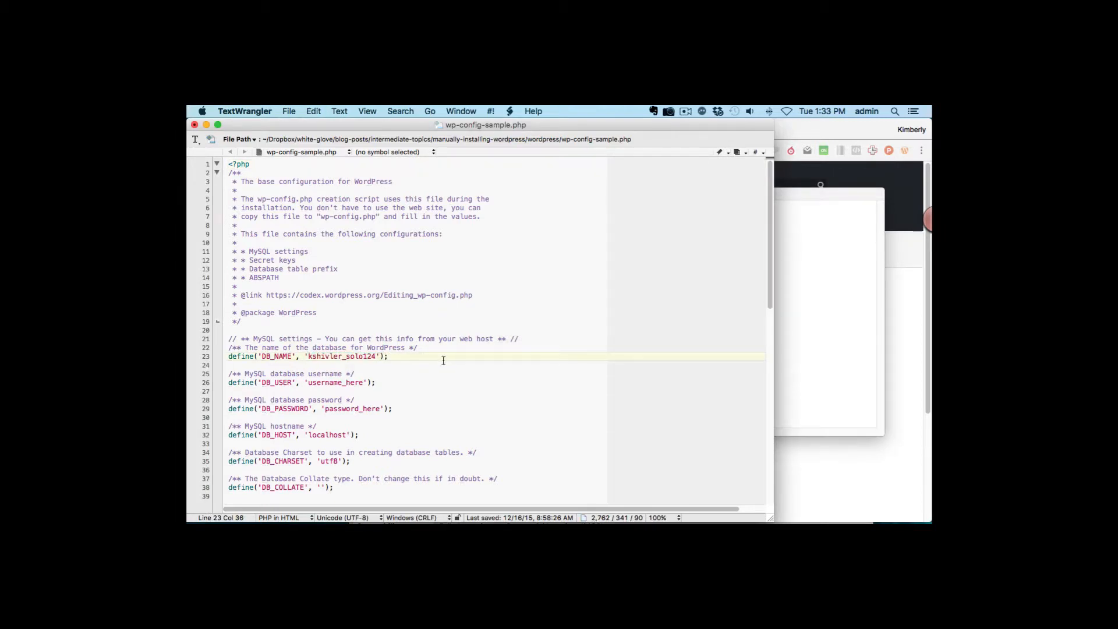
- Replace username_here with the database username copied from the notes
{"action": "mouse_move", "coordinate": [707, 526]}
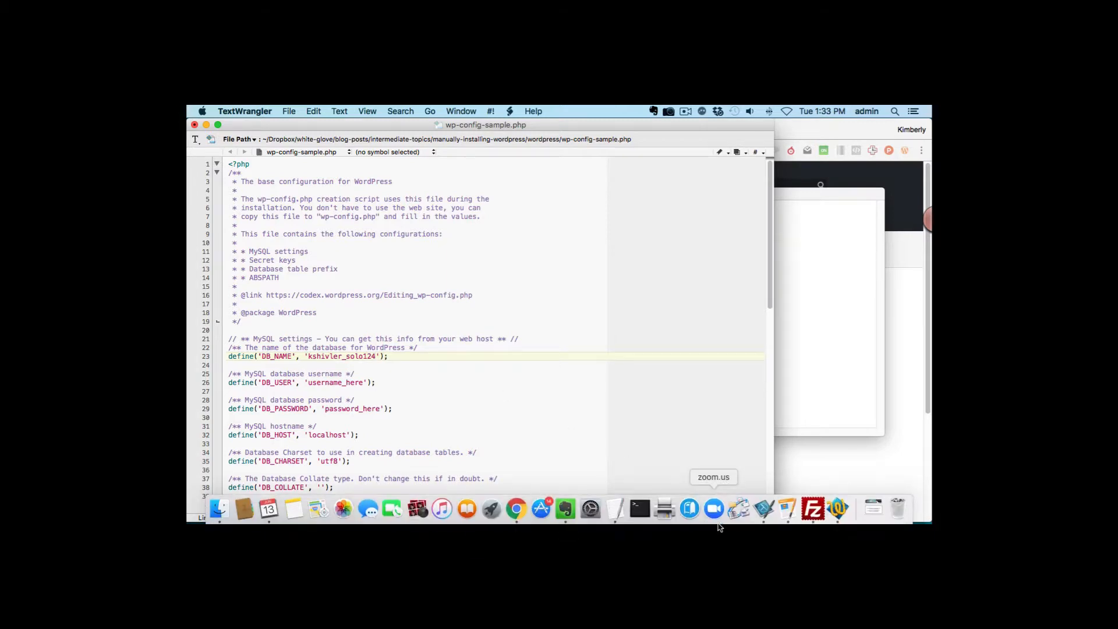
{"action": "left_click", "coordinate": [616, 509]}
{"action": "left_click_drag", "start_coordinate": [526, 211], "coordinate": [590, 208]}
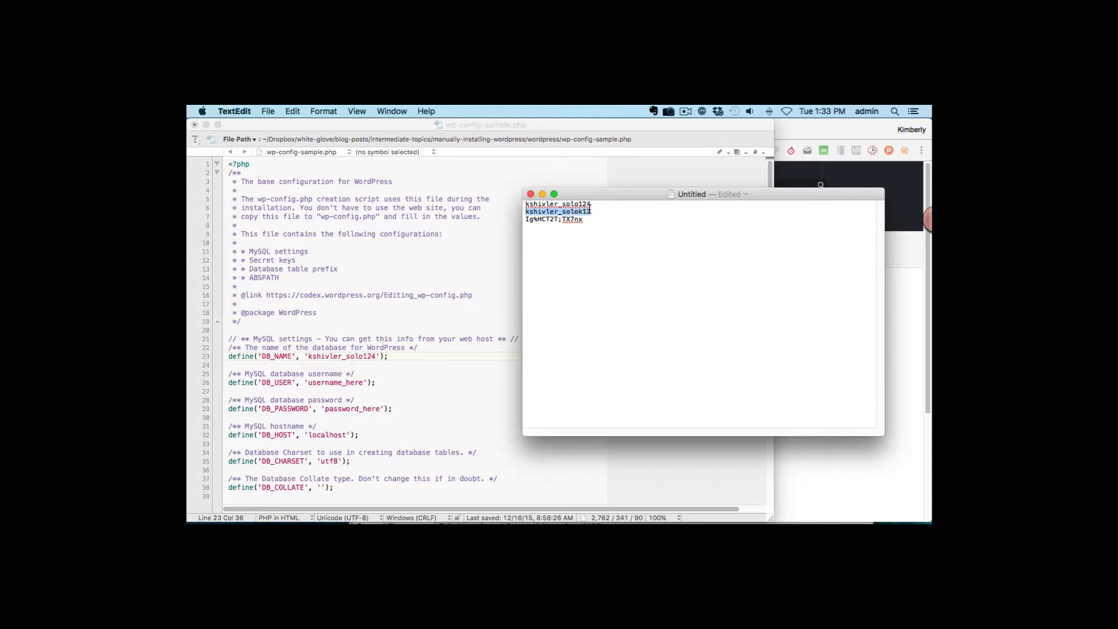
{"action": "key", "text": "super+c"}
{"action": "left_click", "coordinate": [368, 382]}
{"action": "left_click_drag", "start_coordinate": [308, 383], "coordinate": [363, 383]}
{"action": "key", "text": "super+v"}
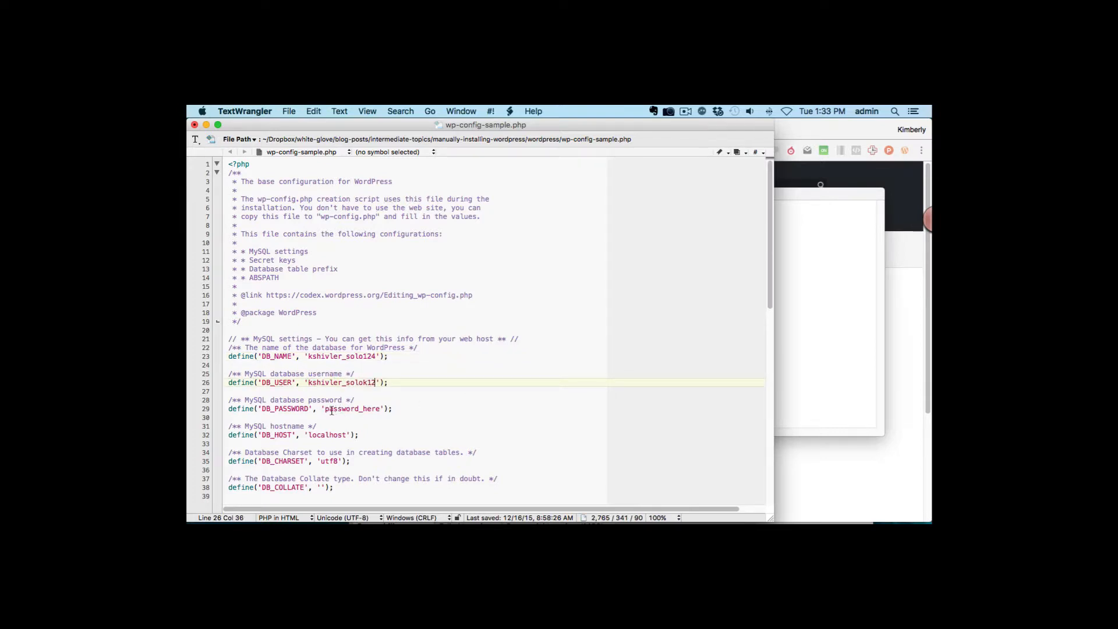
- Replace password_here with the database password from the notes
{"action": "left_click", "coordinate": [325, 409]}
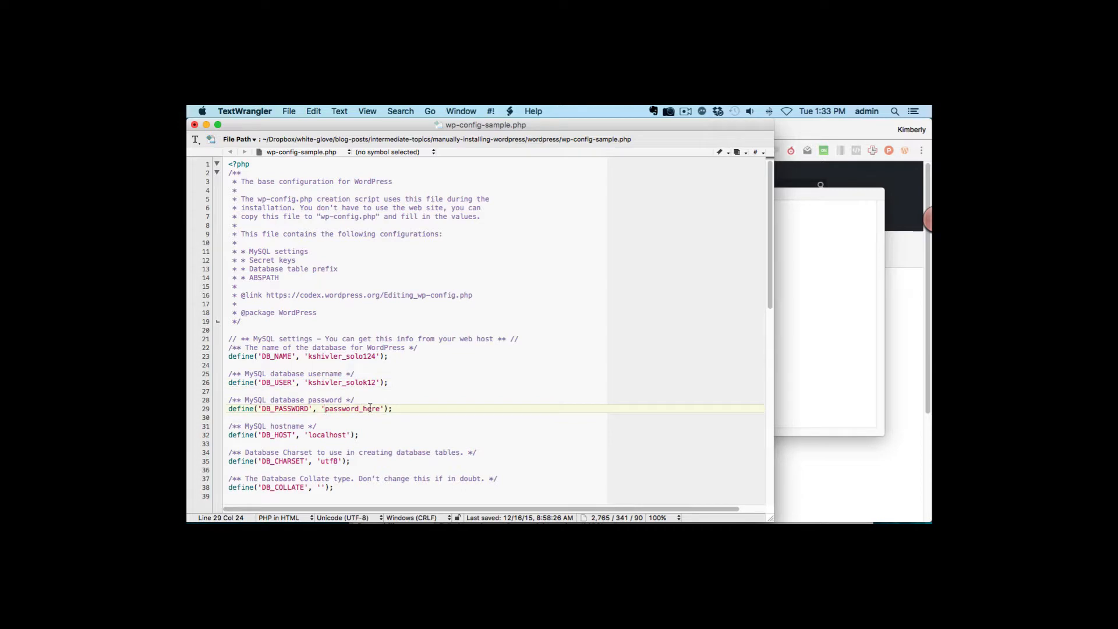
{"action": "mouse_move", "coordinate": [685, 527]}
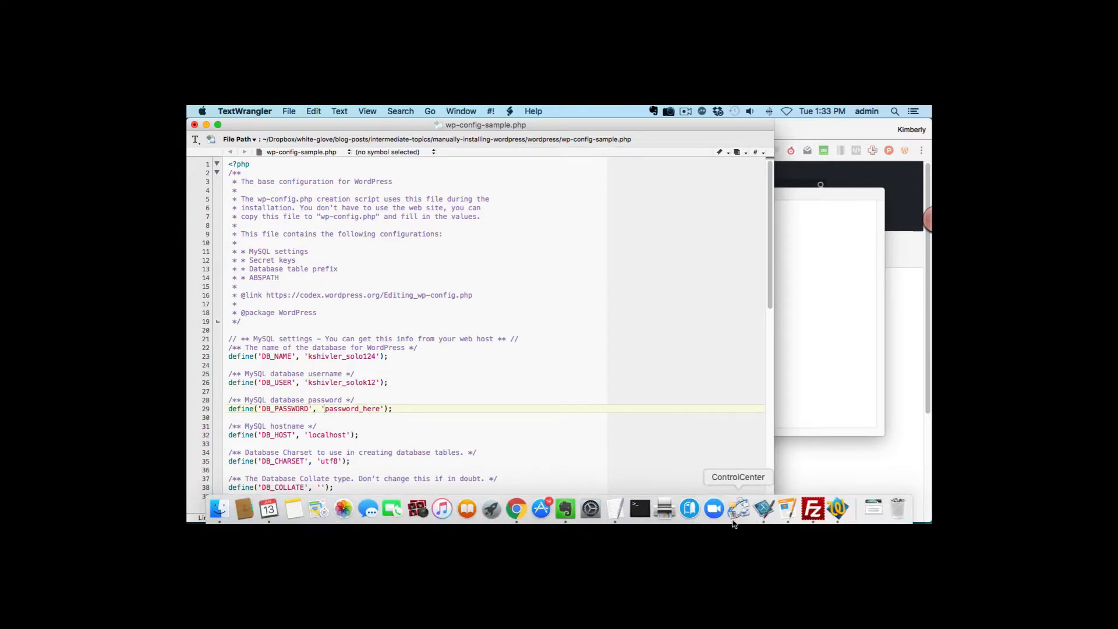
{"action": "left_click", "coordinate": [615, 511]}
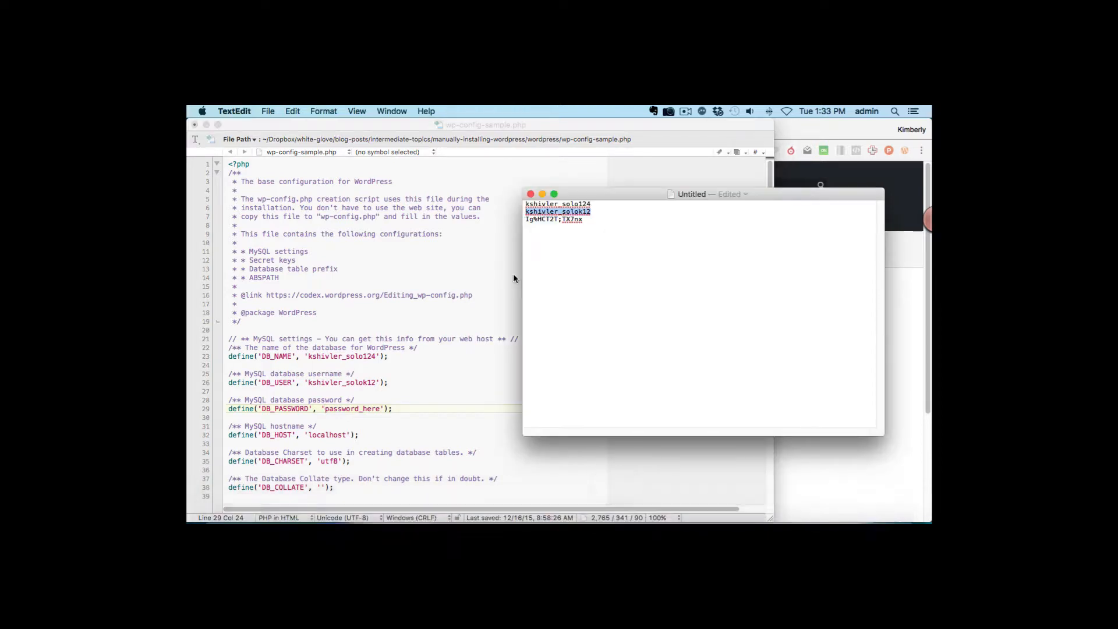
{"action": "left_click", "coordinate": [529, 220]}
{"action": "left_click_drag", "start_coordinate": [529, 220], "coordinate": [581, 222]}
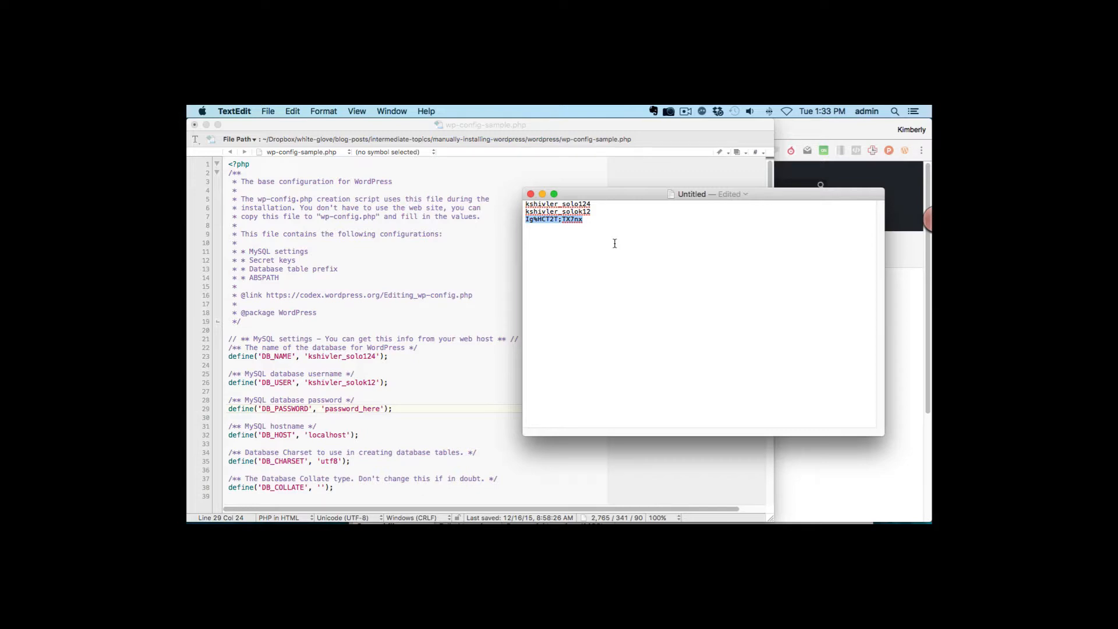
{"action": "left_click", "coordinate": [357, 417]}
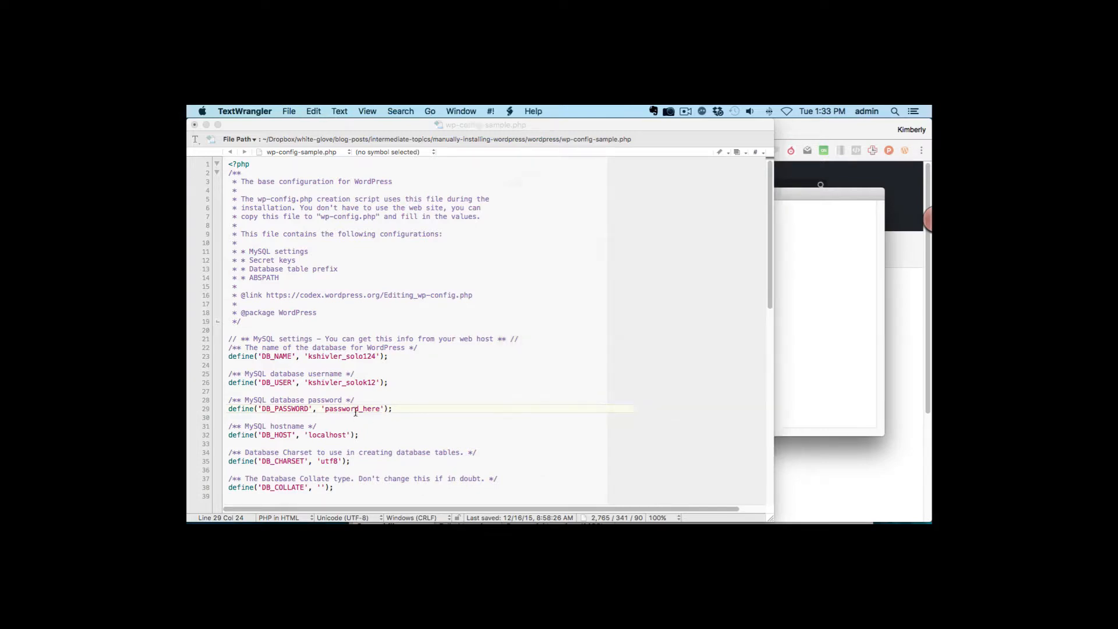
{"action": "left_click_drag", "start_coordinate": [325, 409], "coordinate": [379, 408]}
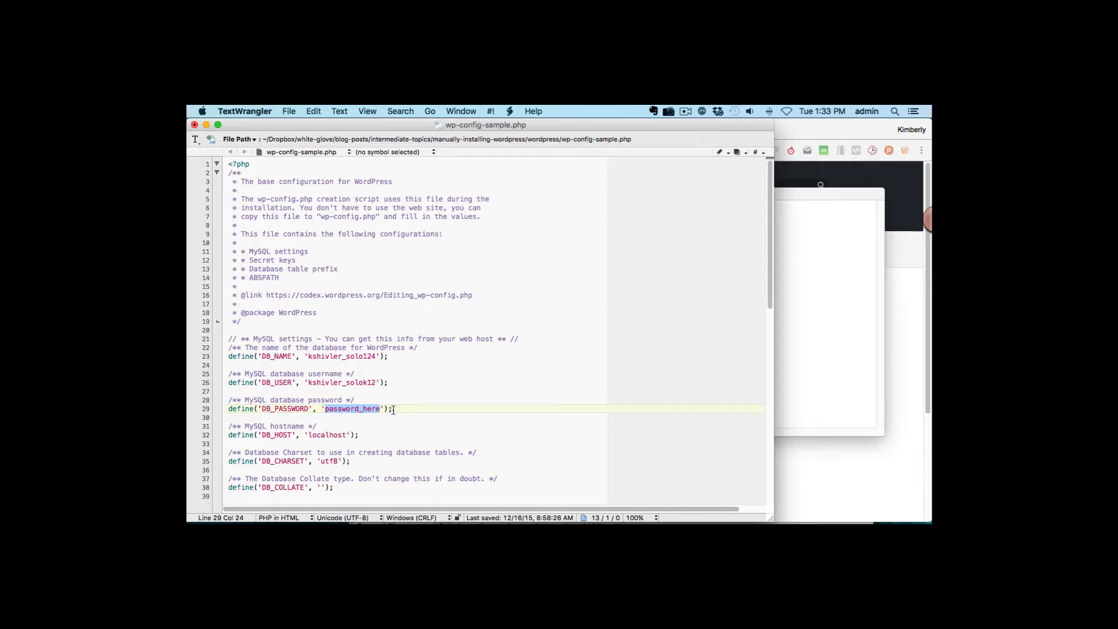
{"action": "key", "text": "super+v"}
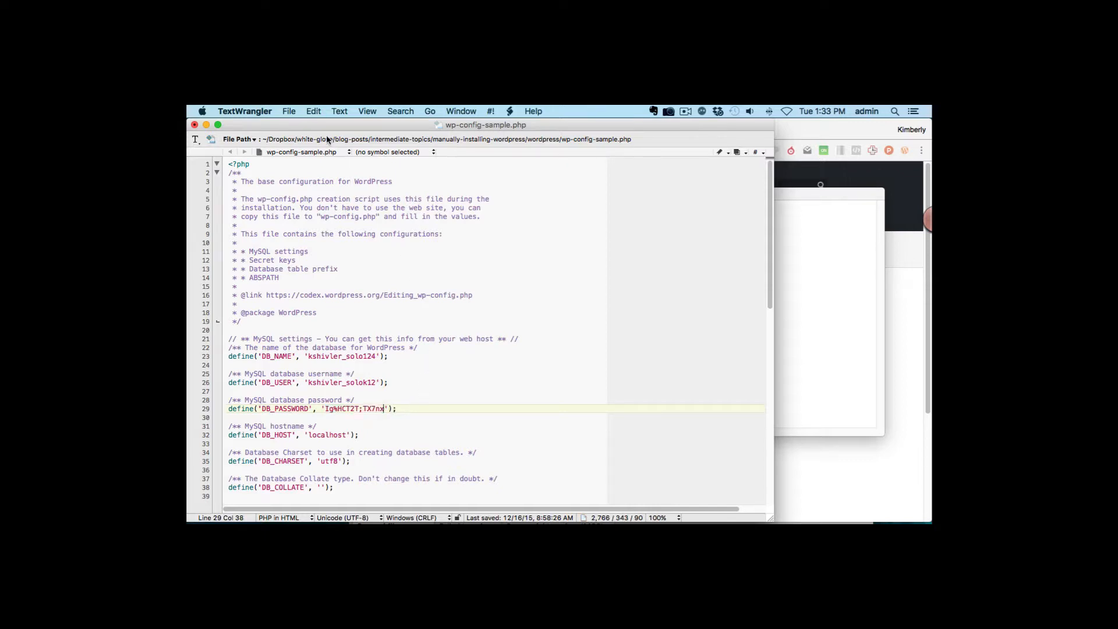
{"action": "left_click", "coordinate": [287, 112]}
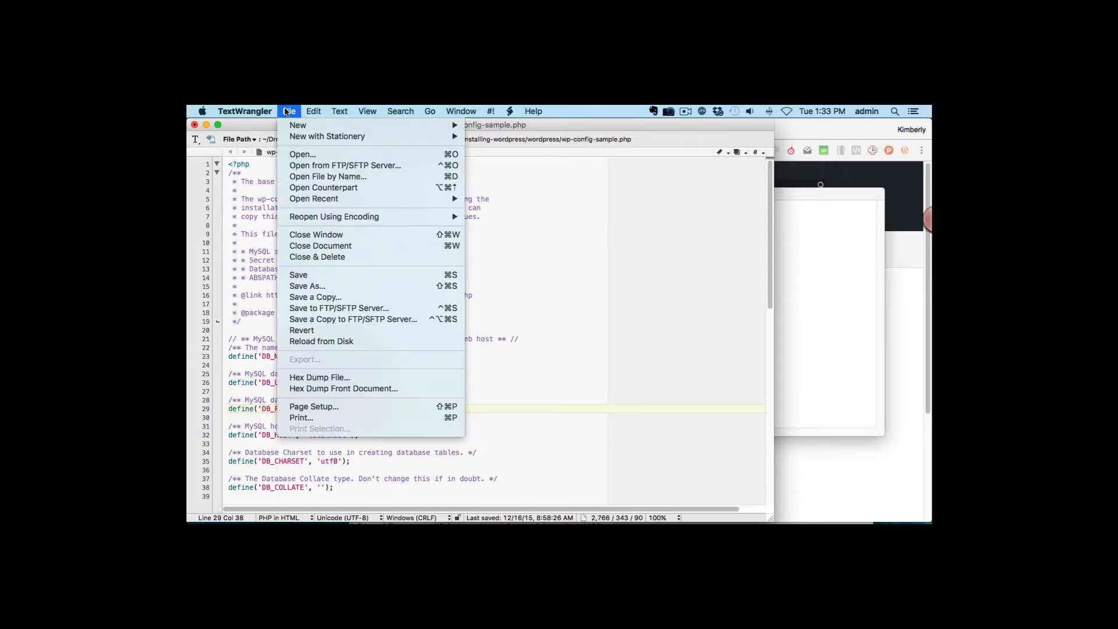
- Save the edited file as wp-config.php by removing '-sample' from its name
{"action": "left_click", "coordinate": [325, 287]}
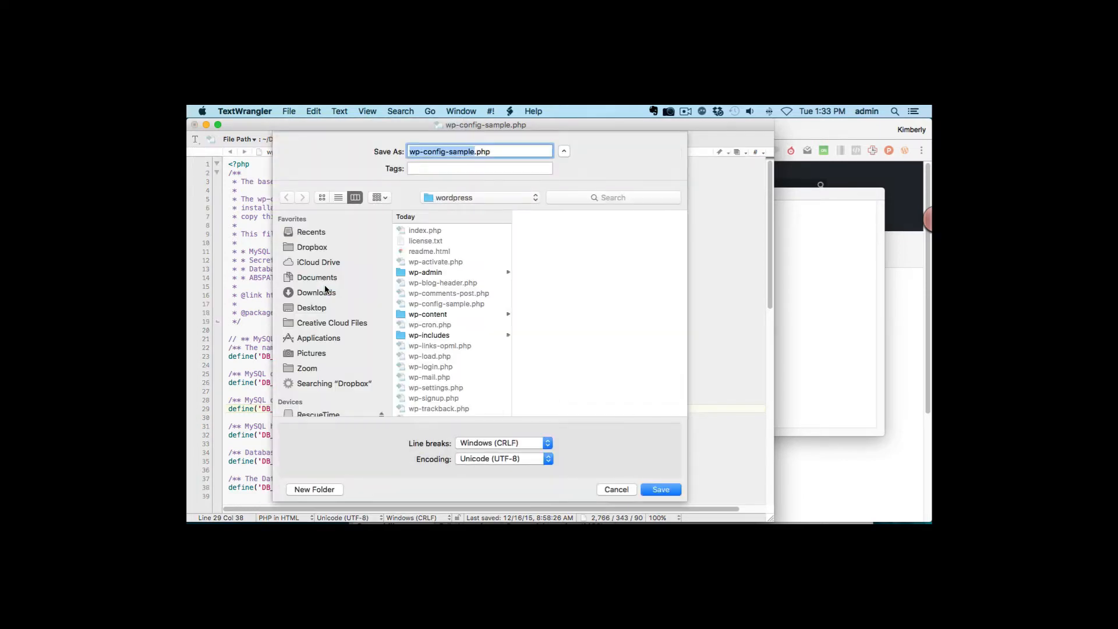
{"action": "left_click_drag", "start_coordinate": [475, 151], "coordinate": [445, 152]}
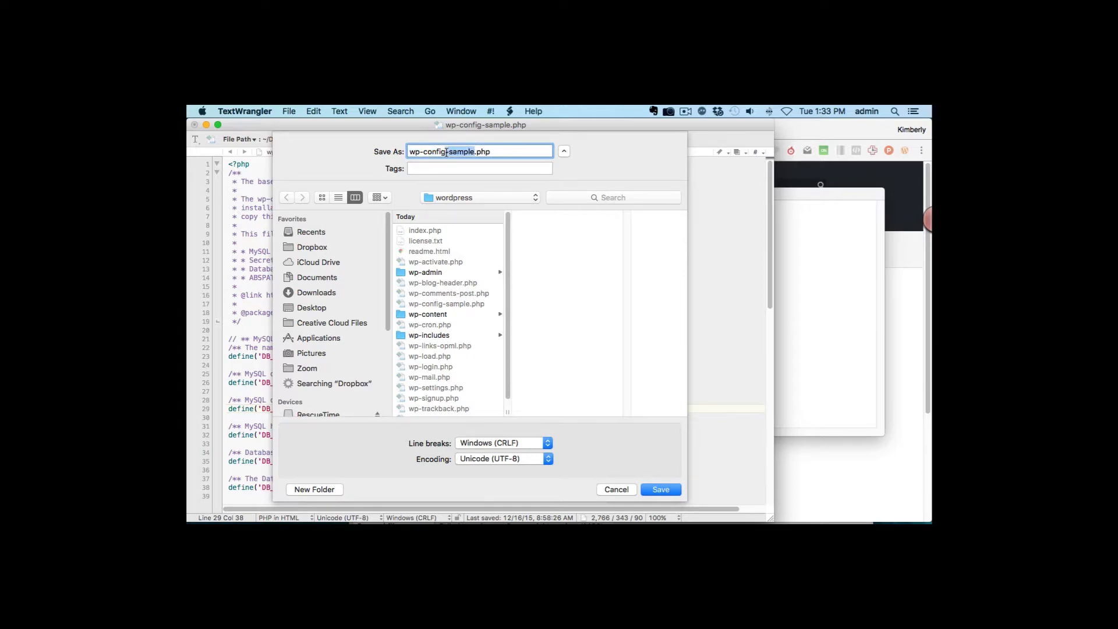
{"action": "key", "text": "BackSpace"}
{"action": "left_click", "coordinate": [660, 489]}
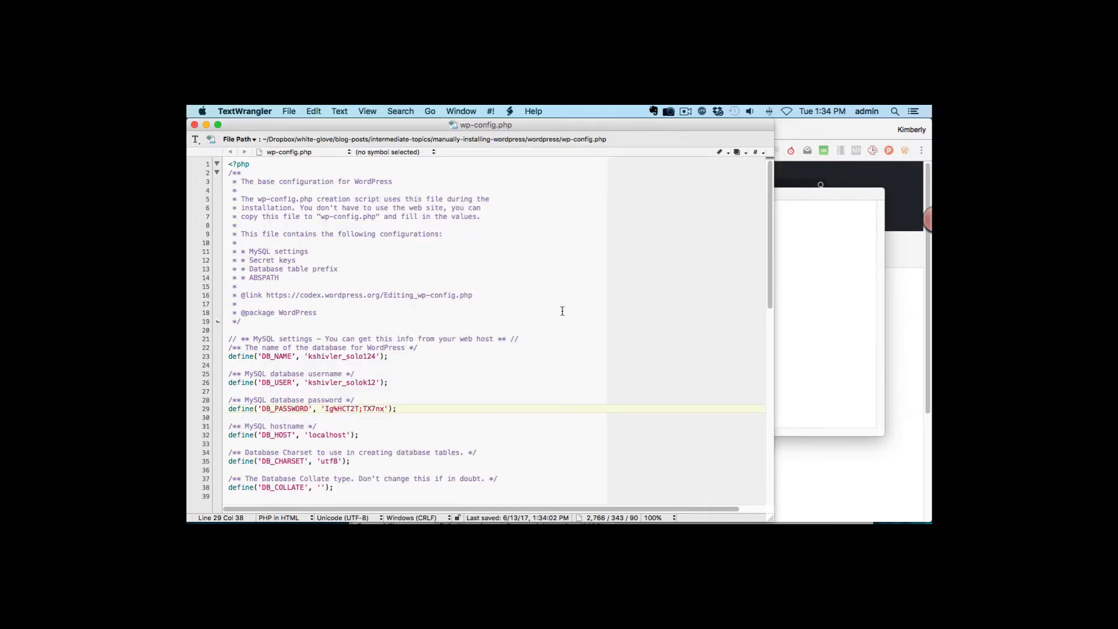
{"action": "left_click", "coordinate": [288, 111]}
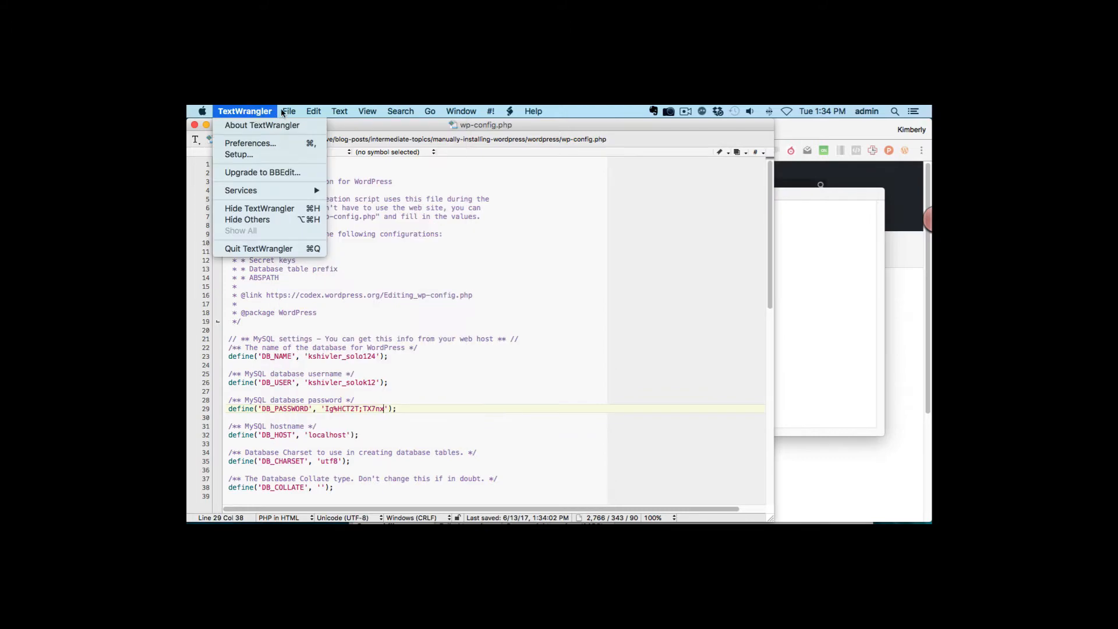
- Close wp-config.php, quit TextWrangler and switch to FileZilla
{"action": "left_click", "coordinate": [318, 246]}
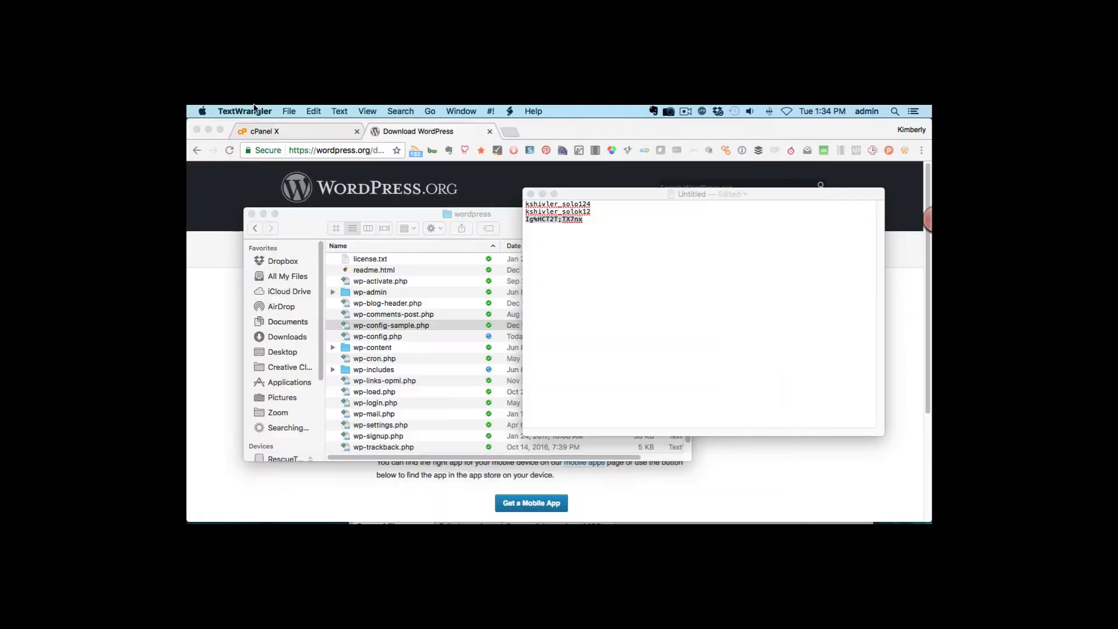
{"action": "left_click", "coordinate": [251, 112]}
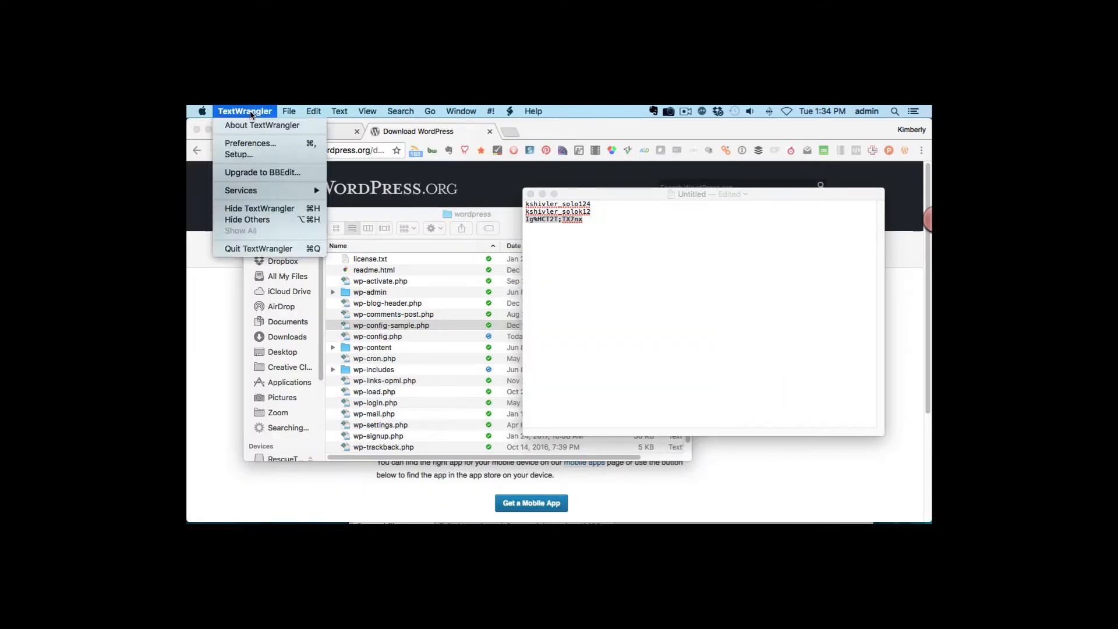
{"action": "left_click", "coordinate": [259, 248]}
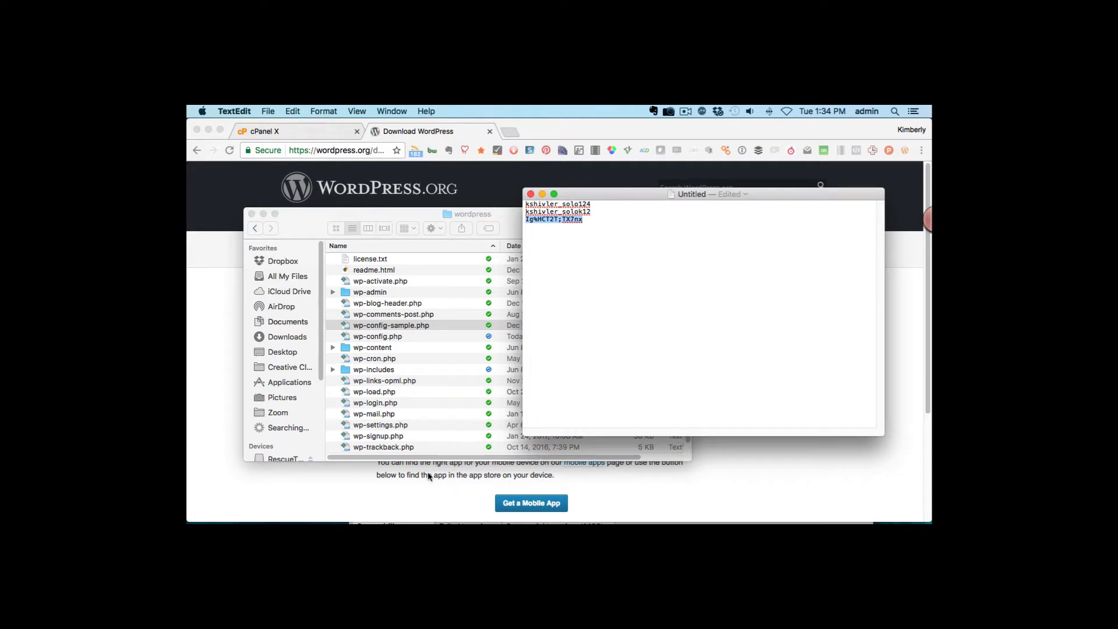
{"action": "mouse_move", "coordinate": [439, 527]}
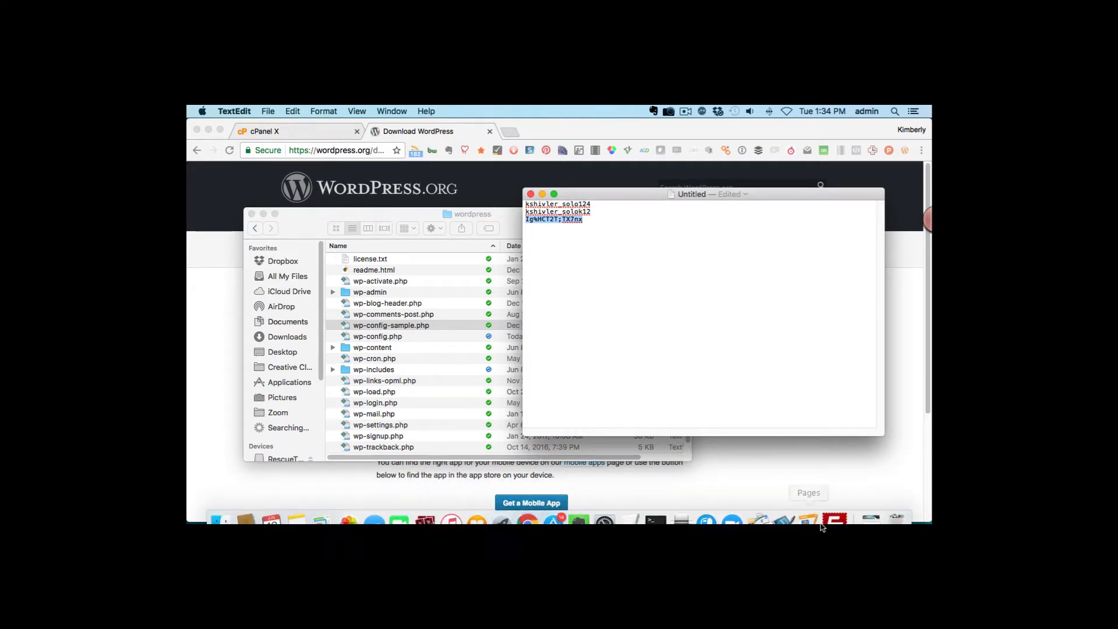
{"action": "left_click", "coordinate": [841, 518]}
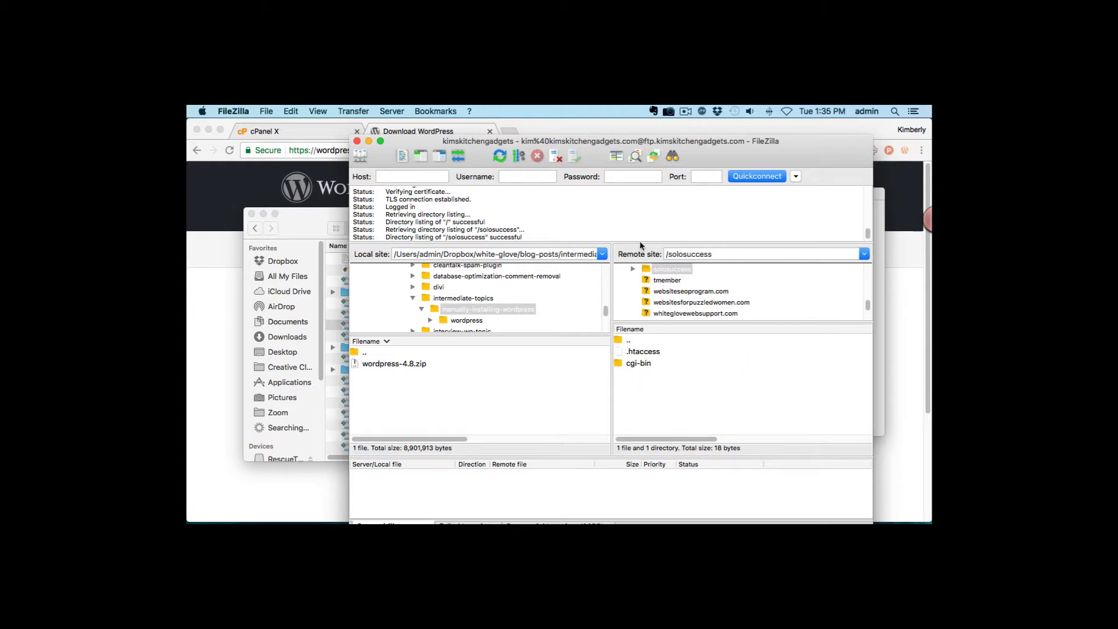
- Refresh FileZilla's local listing so the new wordpress folder appears
{"action": "left_click", "coordinate": [498, 155]}
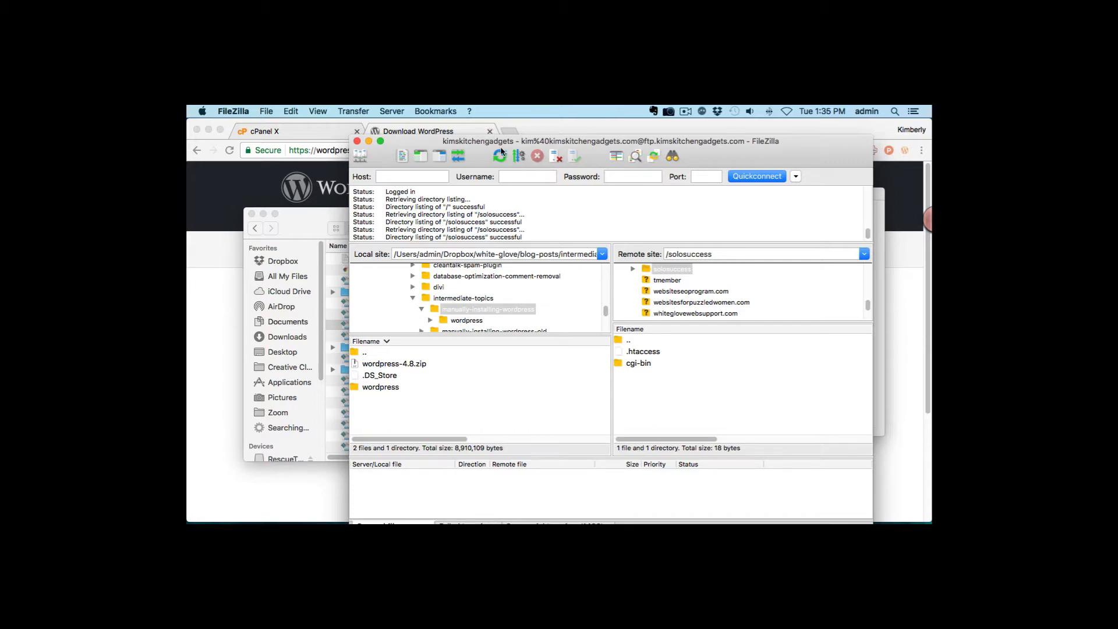
- Open the local wordpress folder and select all 17 files and 3 folders inside it
{"action": "double_click", "coordinate": [378, 389]}
{"action": "left_click", "coordinate": [396, 366]}
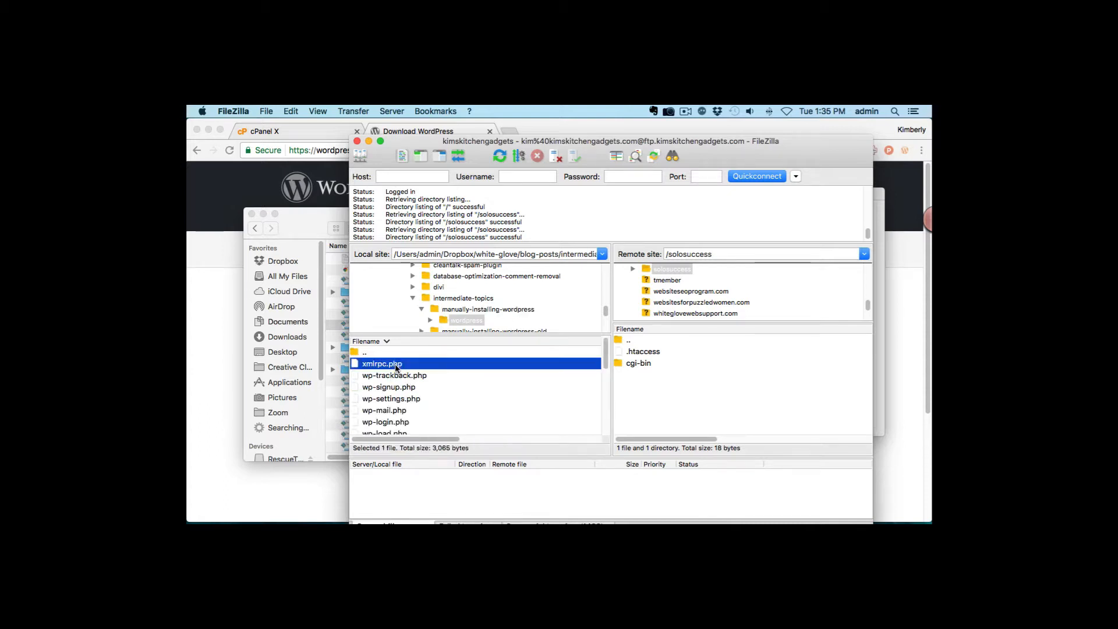
{"action": "left_click_drag", "start_coordinate": [606, 356], "coordinate": [603, 433]}
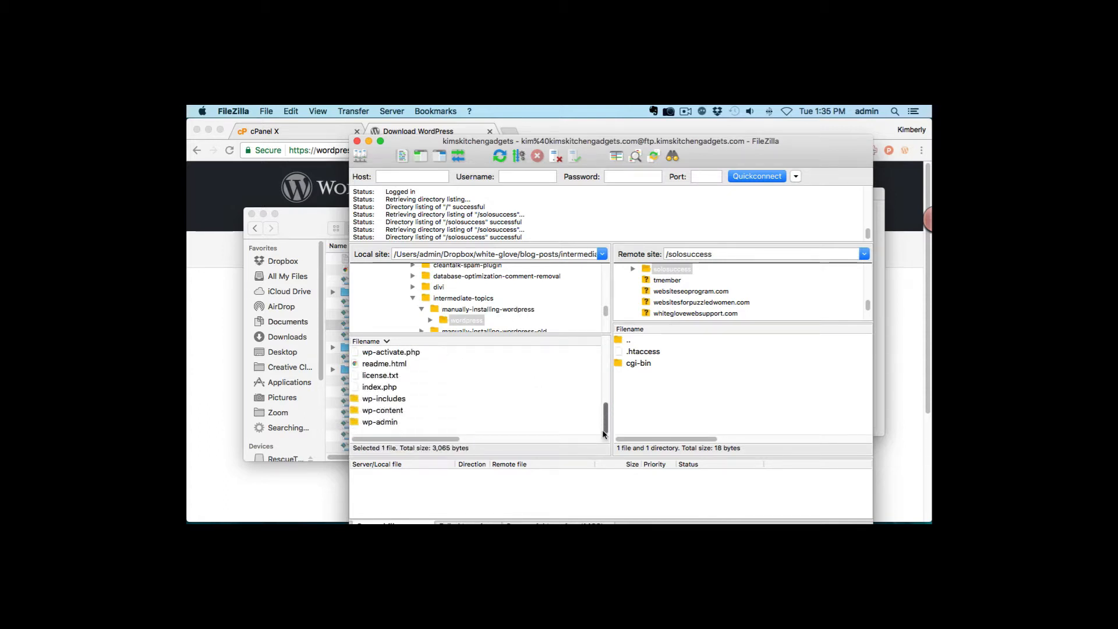
{"action": "left_click", "coordinate": [395, 426], "text": "shift"}
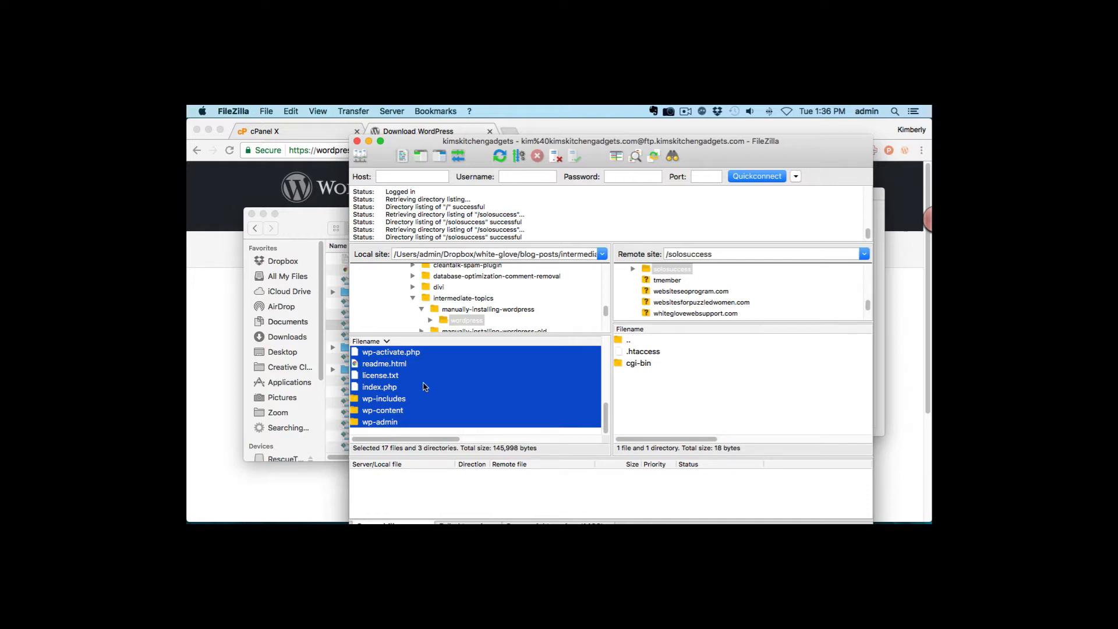
- Drag the selected WordPress files and folders into the remote /solosuccess folder
{"action": "left_click_drag", "start_coordinate": [423, 386], "coordinate": [694, 395]}
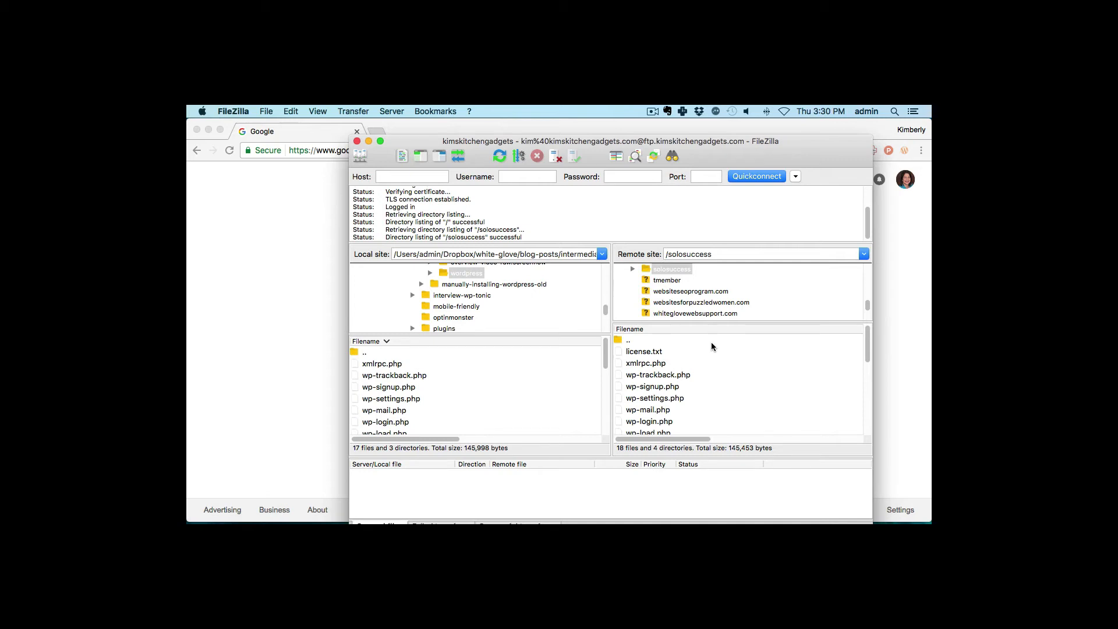
- Load the site's solosuccess subdomain address in Chrome to reach the WordPress installer
{"action": "left_click", "coordinate": [308, 189]}
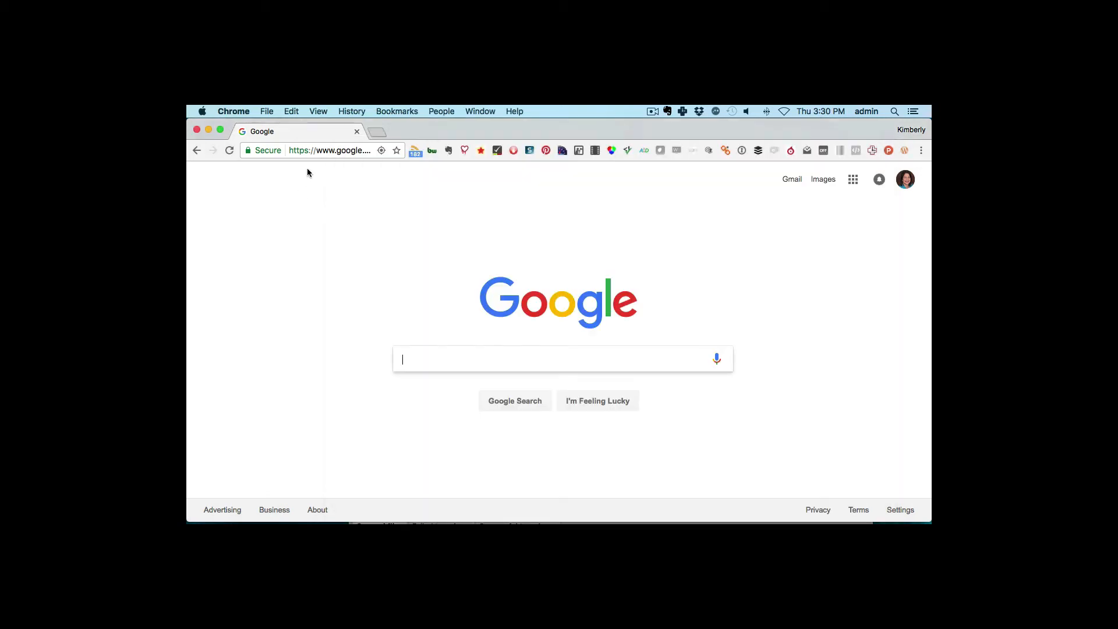
{"action": "left_click", "coordinate": [323, 150]}
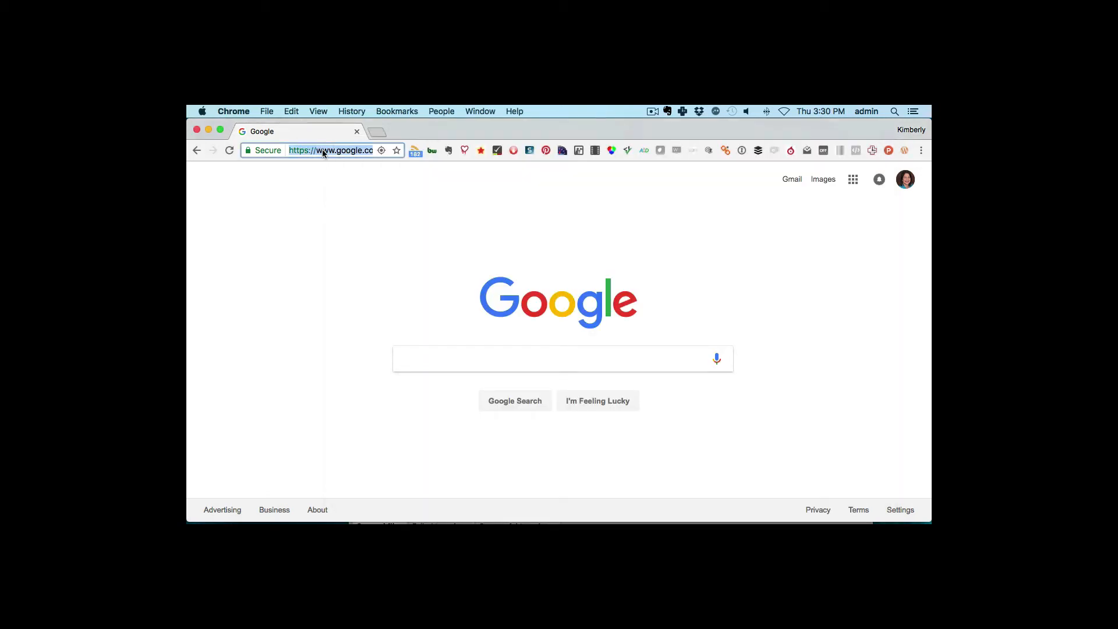
{"action": "type", "text": "solo"}
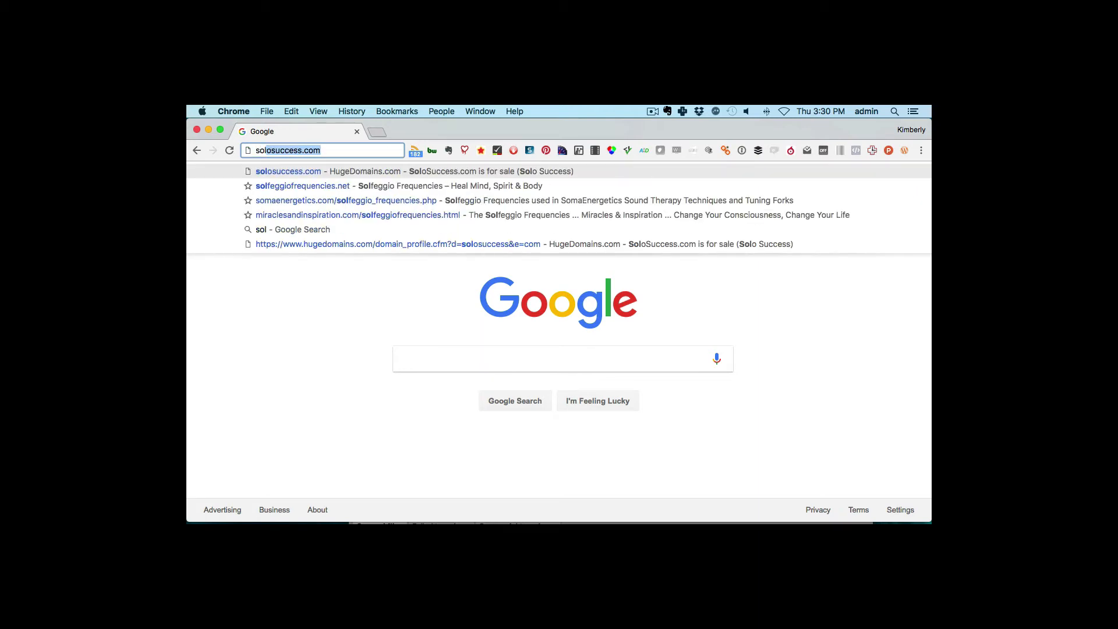
{"action": "type", "text": "succes"}
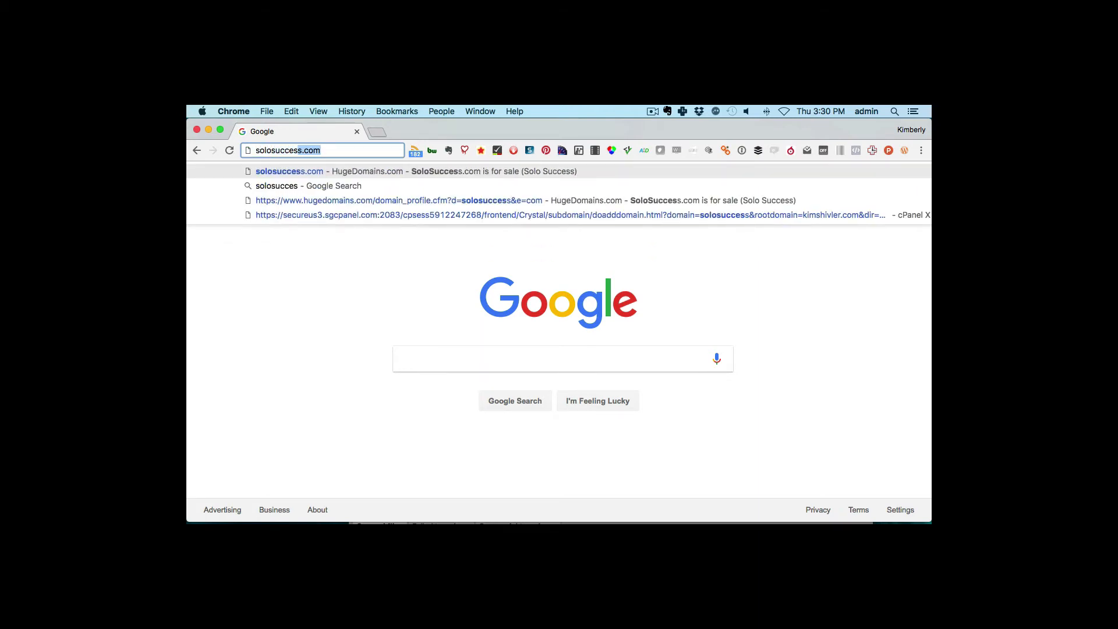
{"action": "type", "text": "s.o"}
{"action": "type", "text": "ki"}
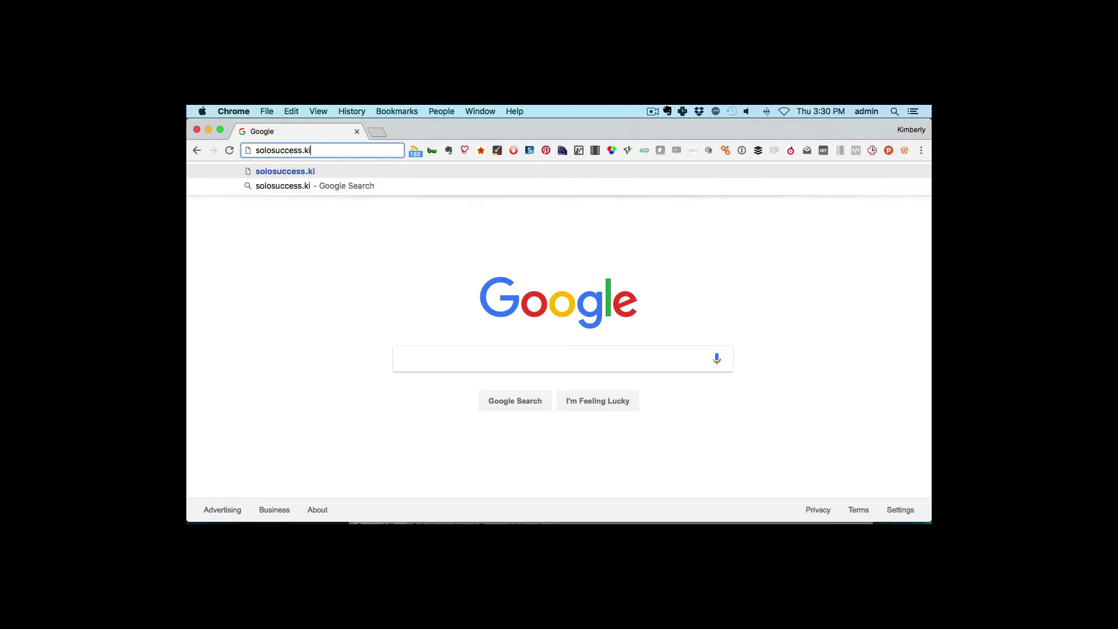
{"action": "type", "text": "mshivler.com"}
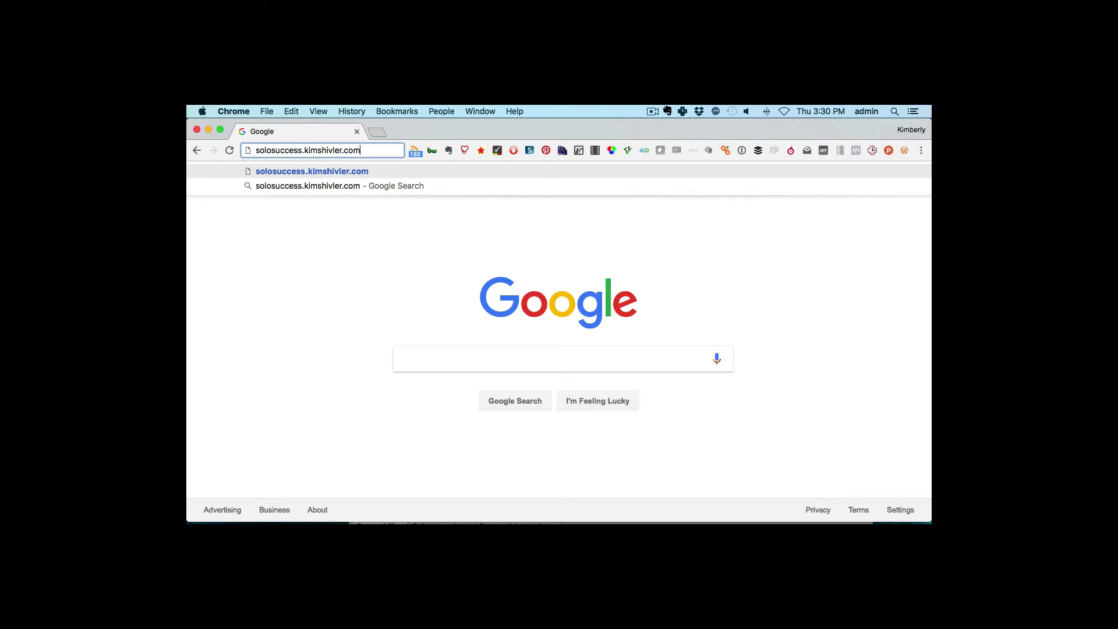
{"action": "key", "text": "Return"}
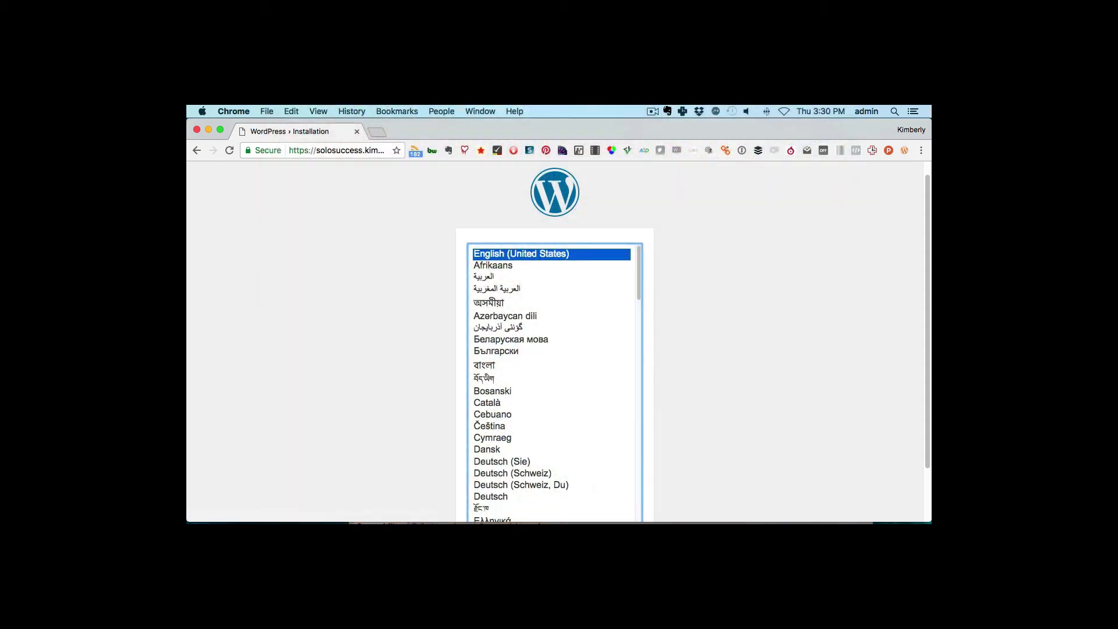
- Keep English (United States) as the install language and continue to the setup form
{"action": "scroll", "coordinate": [582, 334], "scroll_direction": "down", "scroll_amount": 2}
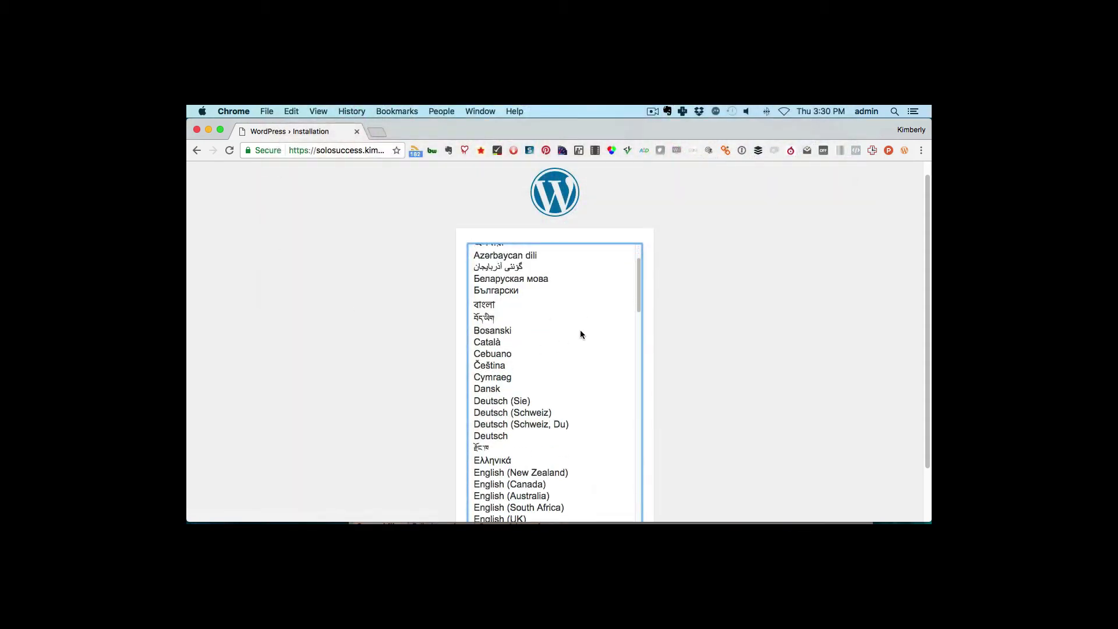
{"action": "scroll", "coordinate": [581, 335], "scroll_direction": "up", "scroll_amount": 2}
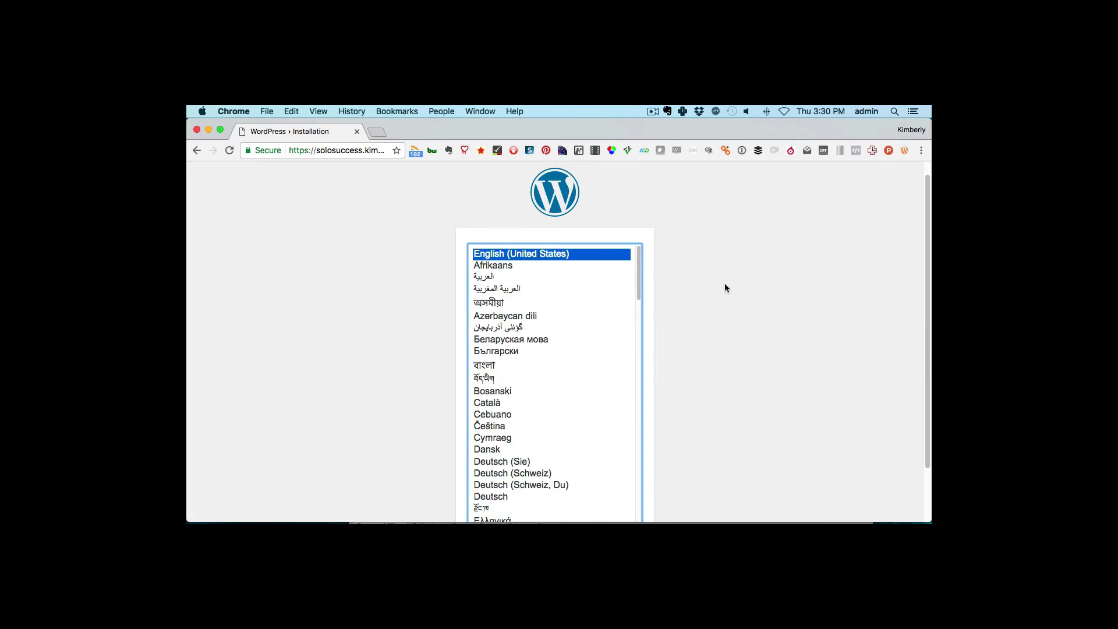
{"action": "scroll", "coordinate": [729, 318], "scroll_direction": "down", "scroll_amount": 2}
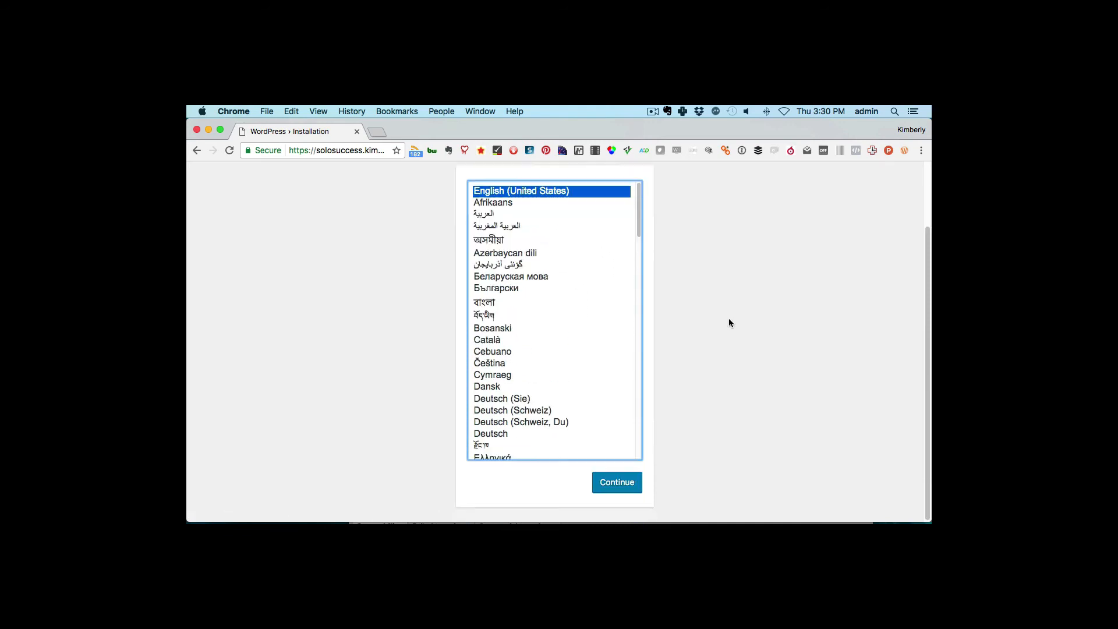
{"action": "left_click", "coordinate": [616, 485]}
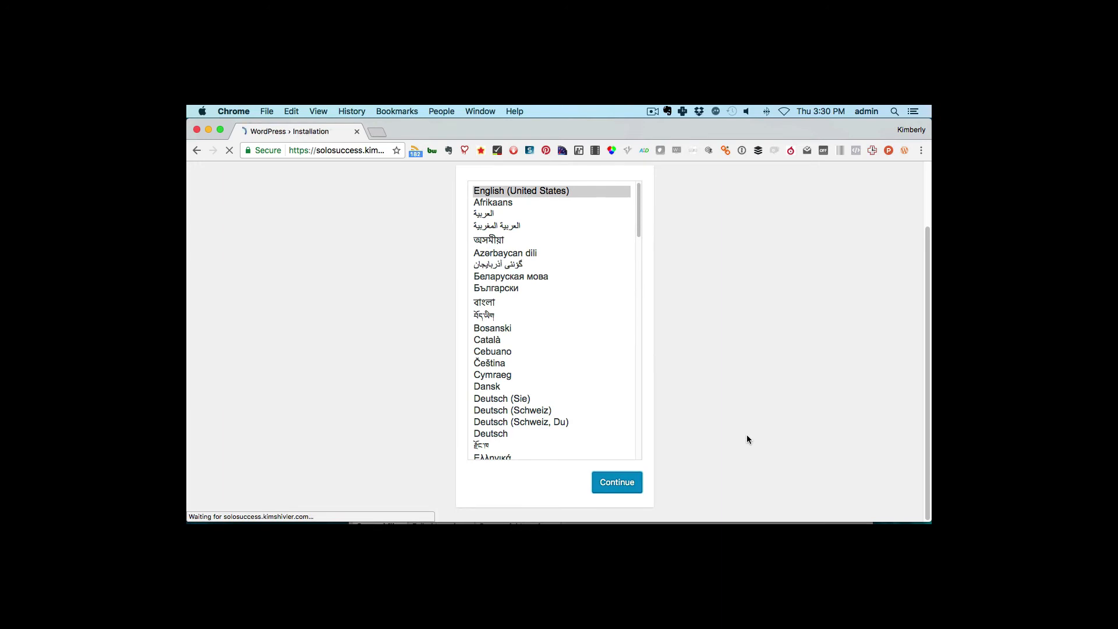
{"action": "scroll", "coordinate": [720, 442], "scroll_direction": "down", "scroll_amount": 3}
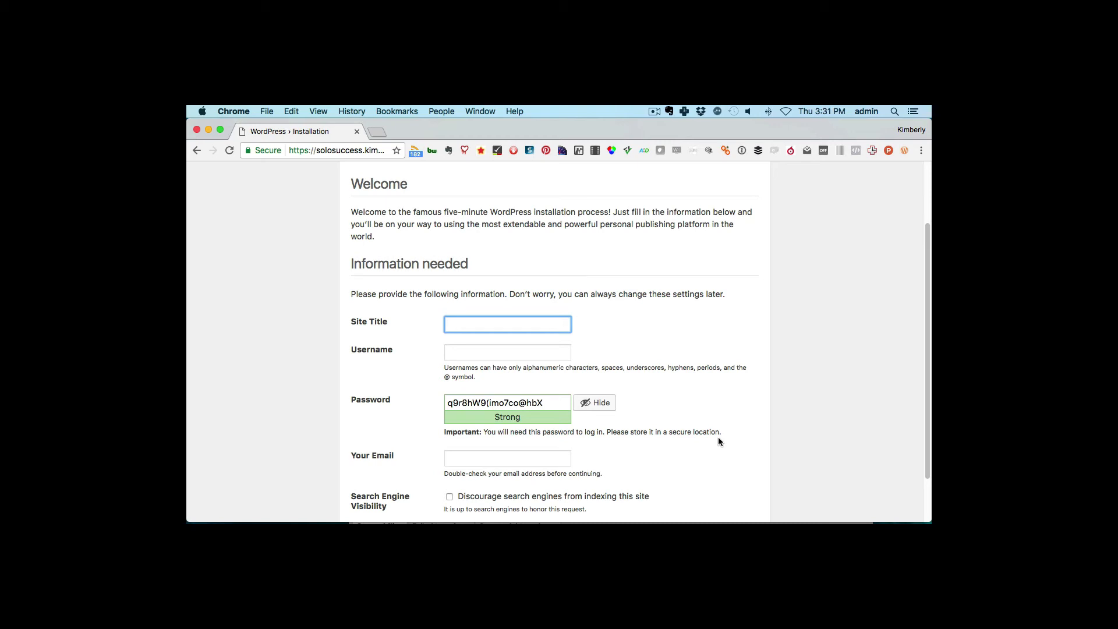
- Enter site title 'Solo Success' and the admin username, and copy the generated password
{"action": "type", "text": "Solo Success"}
{"action": "key", "text": "Tab"}
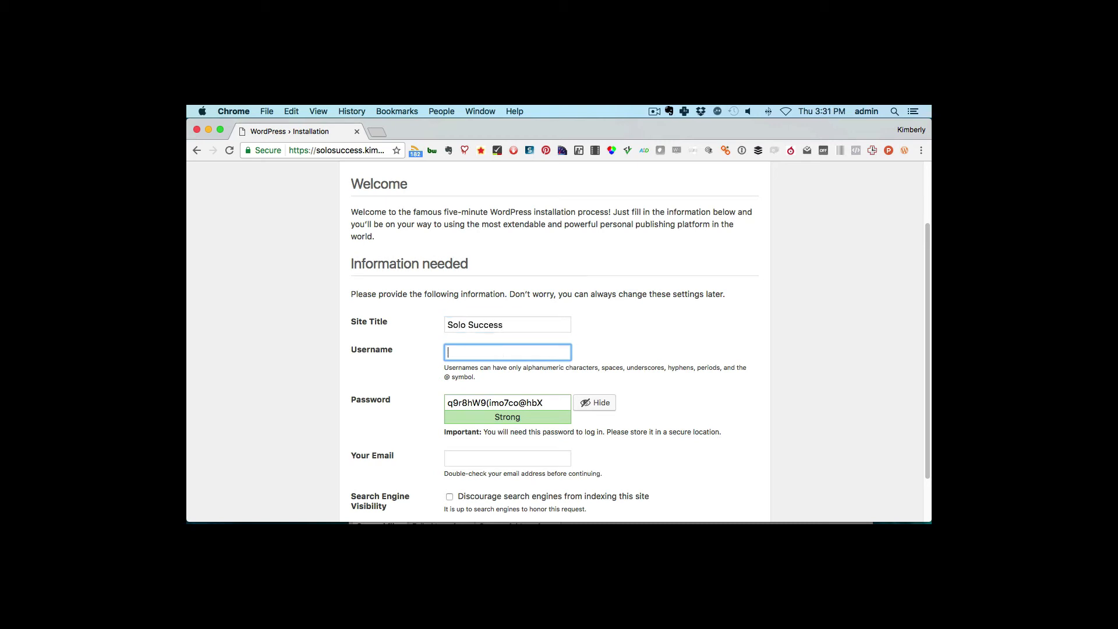
{"action": "type", "text": "kim"}
{"action": "left_click_drag", "start_coordinate": [546, 404], "coordinate": [432, 405]}
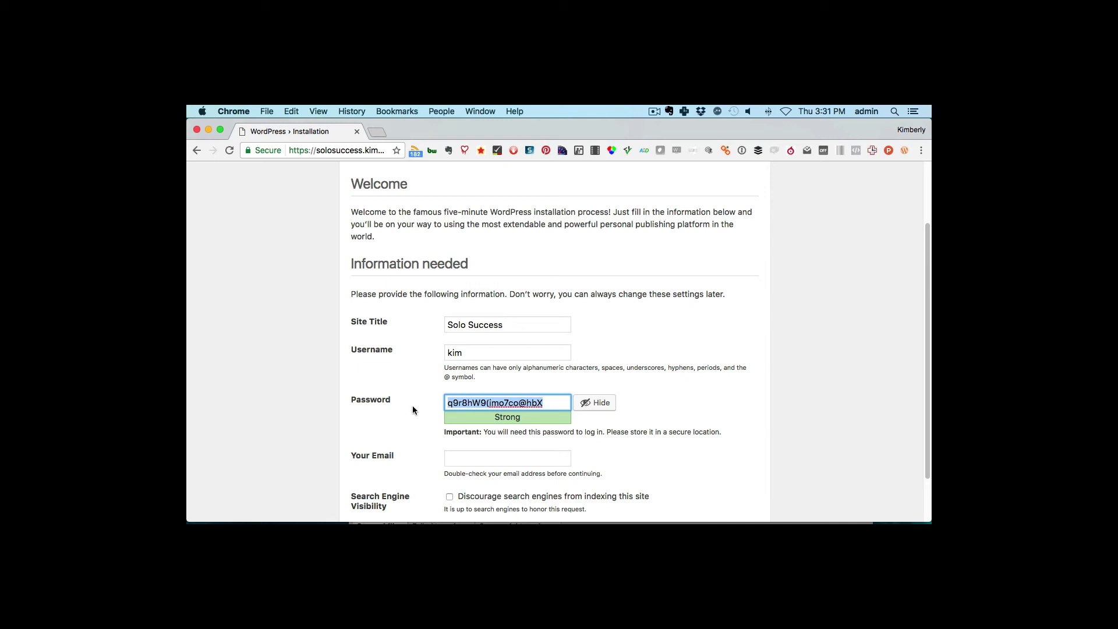
{"action": "scroll", "coordinate": [670, 423], "scroll_direction": "down", "scroll_amount": 2}
{"action": "left_click", "coordinate": [651, 421]}
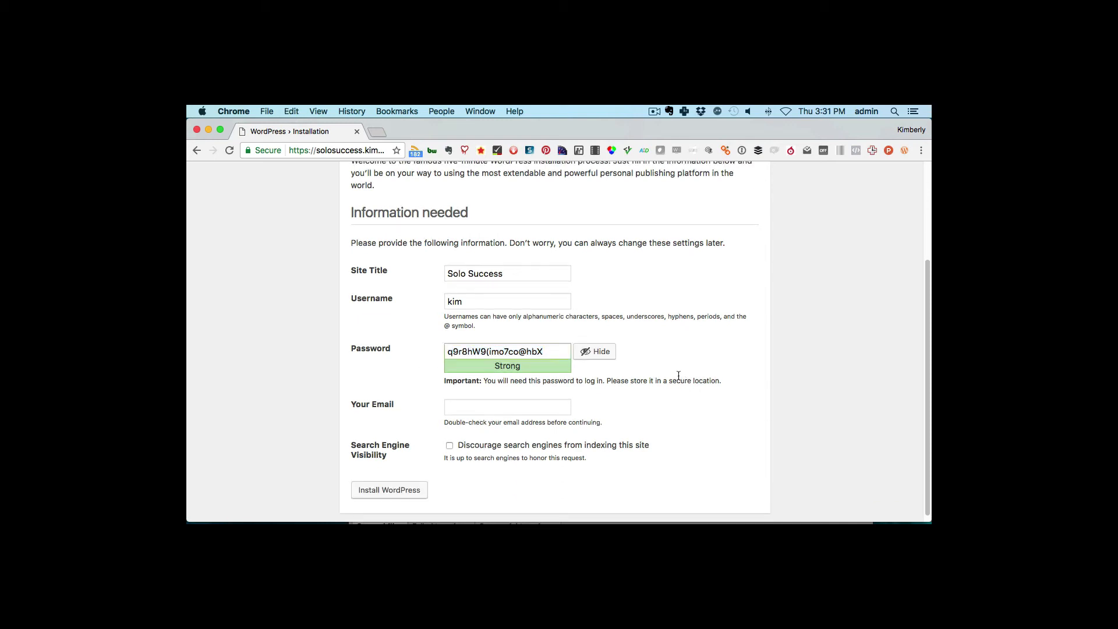
{"action": "scroll", "coordinate": [678, 389], "scroll_direction": "down", "scroll_amount": 1}
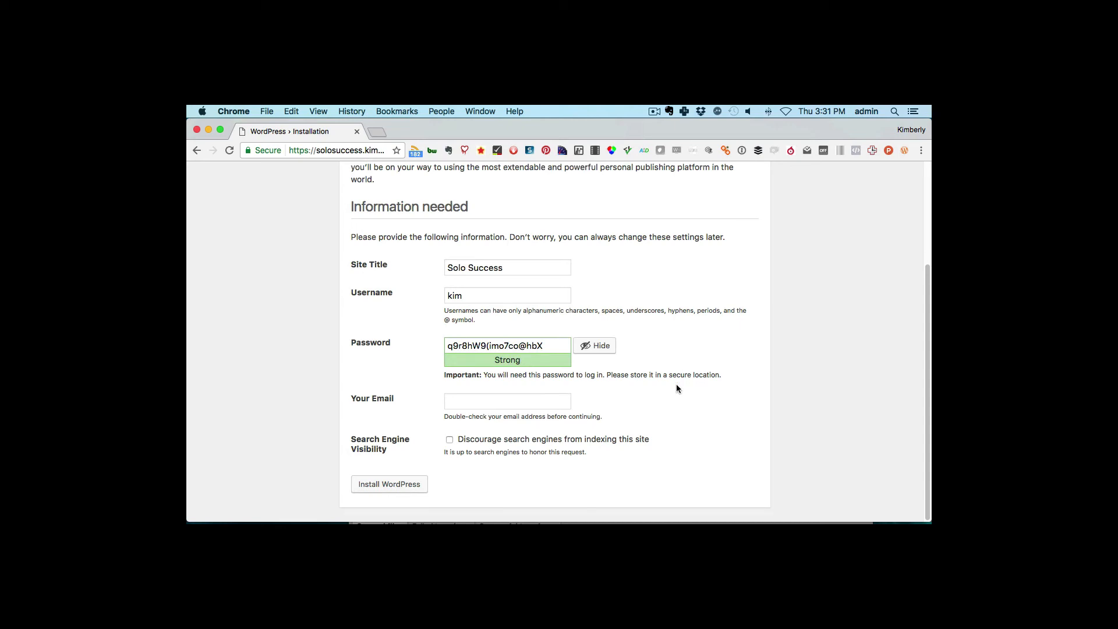
- Fill in the admin email, discourage search-engine indexing, and install WordPress
{"action": "left_click", "coordinate": [519, 401]}
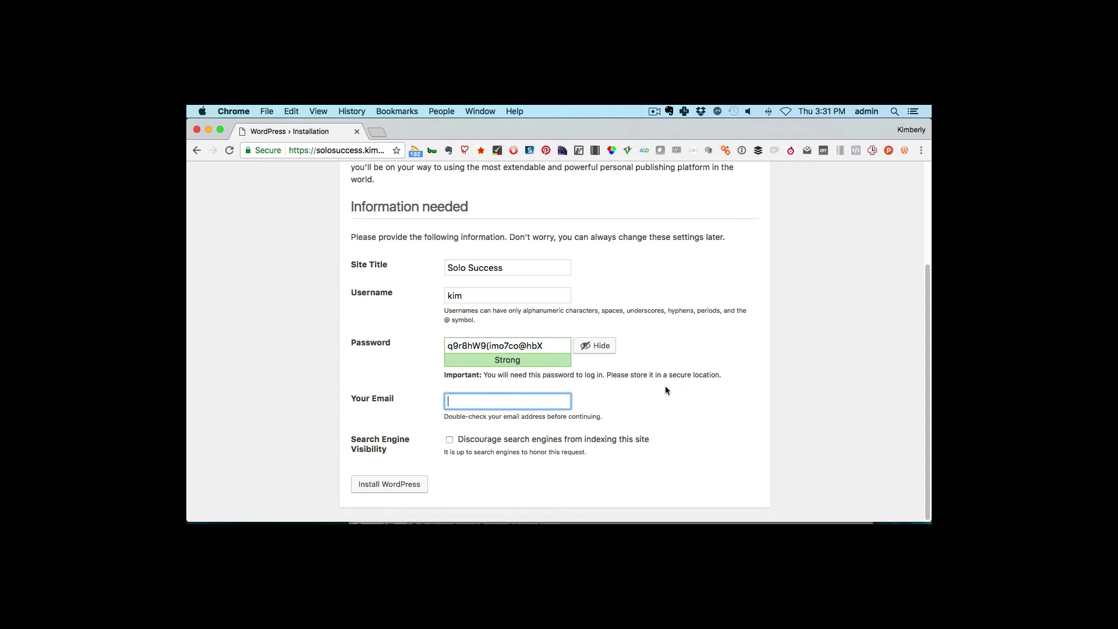
{"action": "type", "text": "kim"}
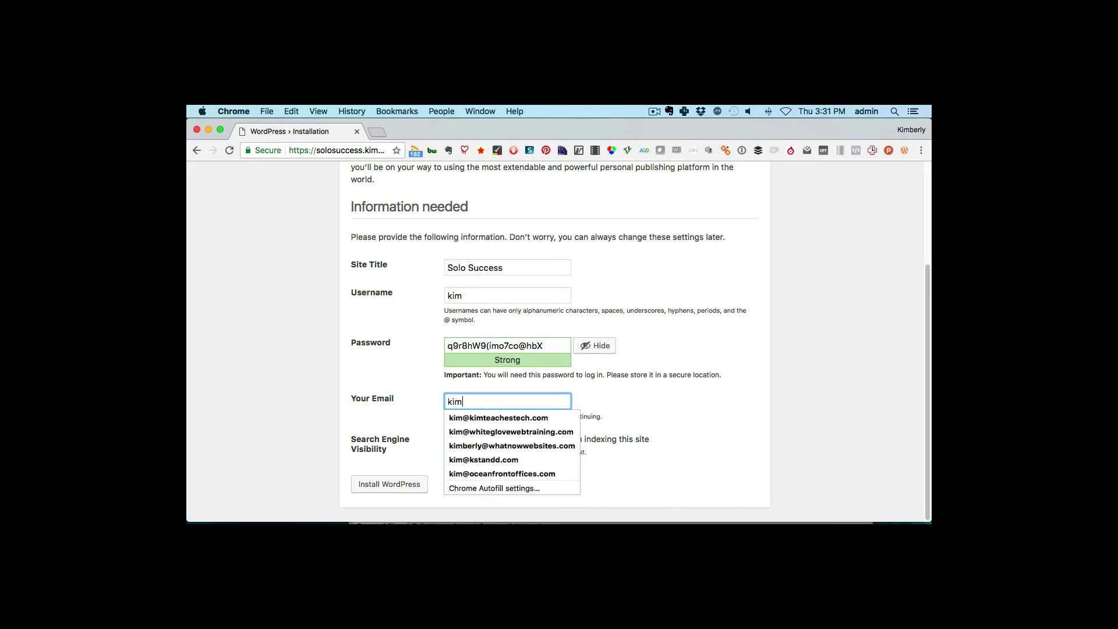
{"action": "left_click", "coordinate": [552, 419]}
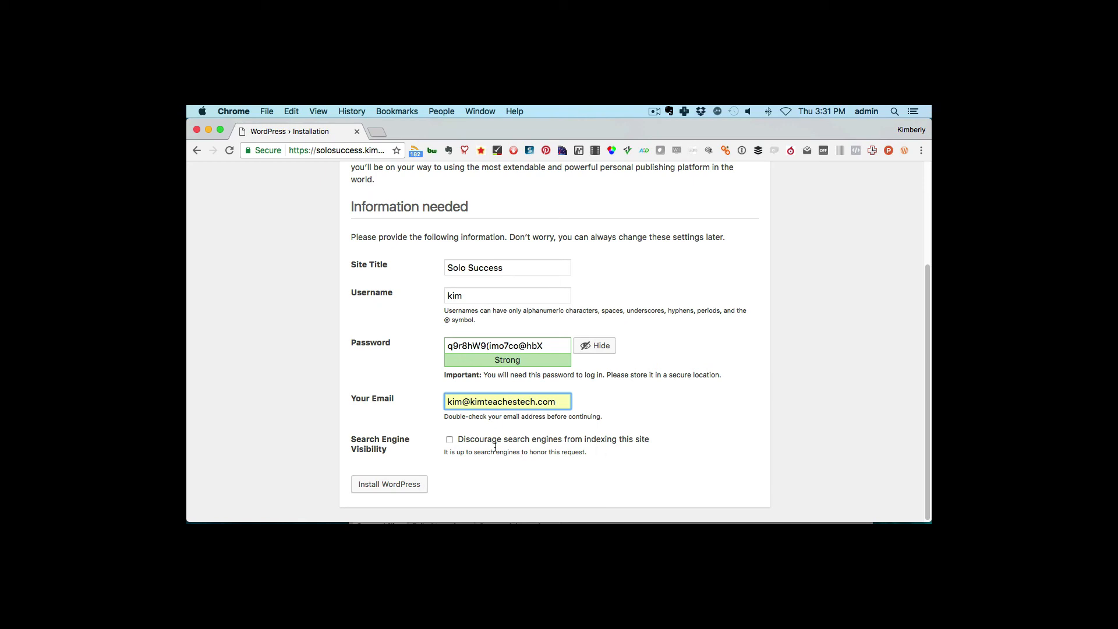
{"action": "left_click", "coordinate": [450, 440]}
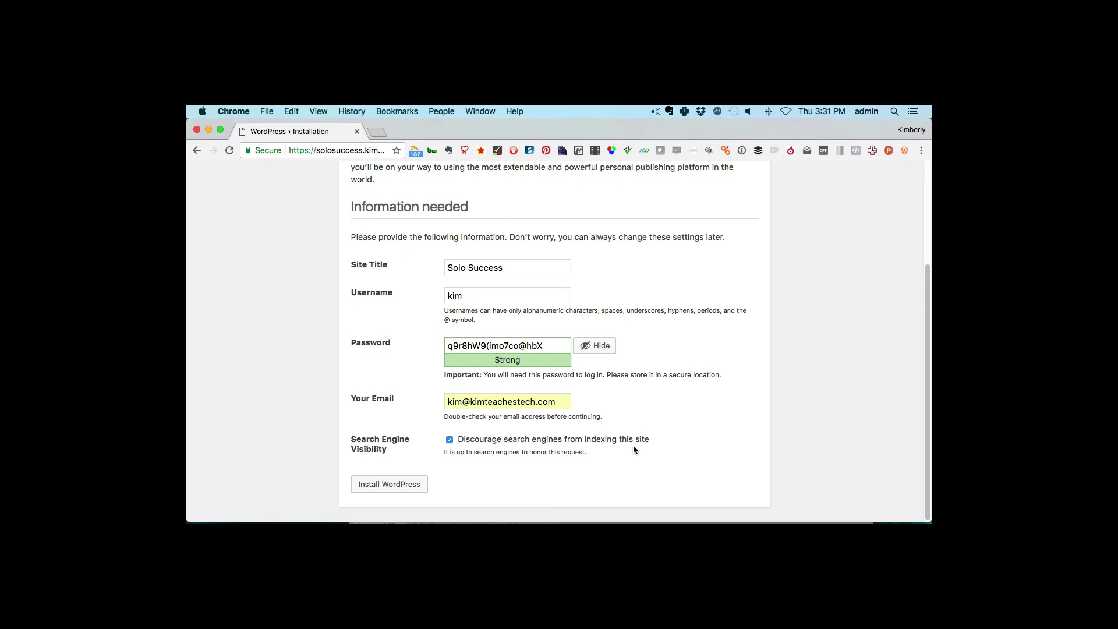
{"action": "left_click", "coordinate": [397, 485]}
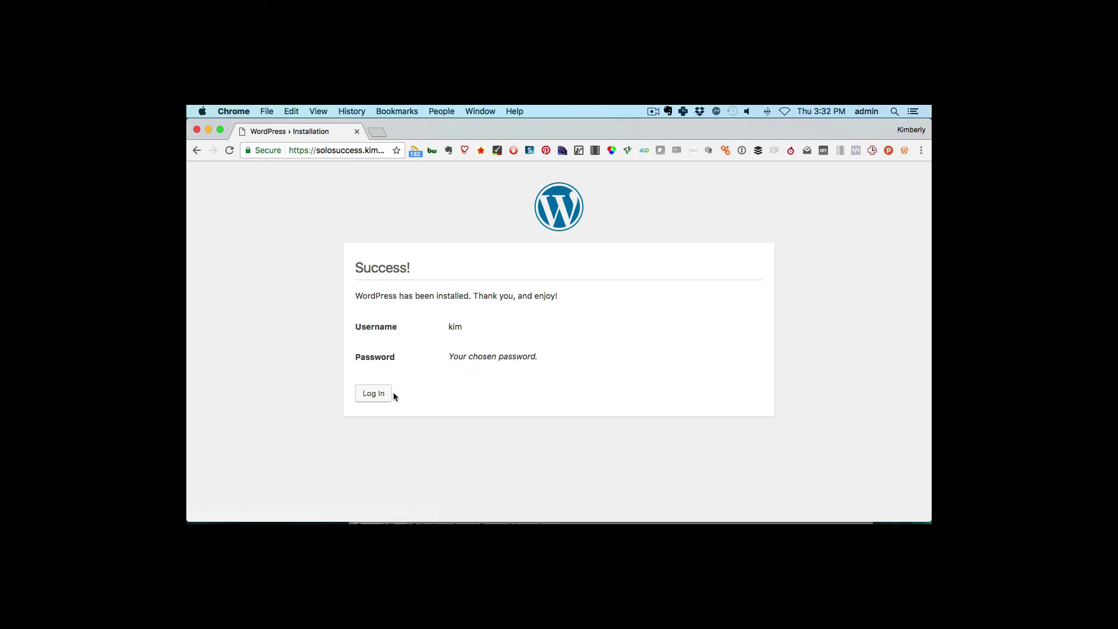
- Log in to Solo Success with the admin username and the pasted password
{"action": "left_click", "coordinate": [376, 395]}
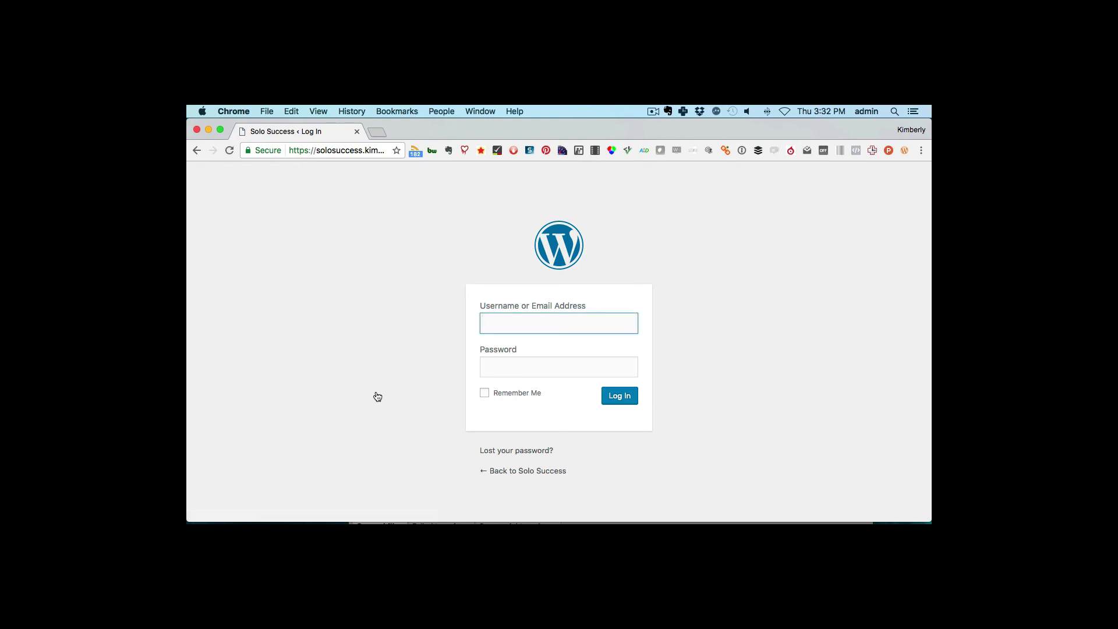
{"action": "type", "text": "kim"}
{"action": "key", "text": "Tab"}
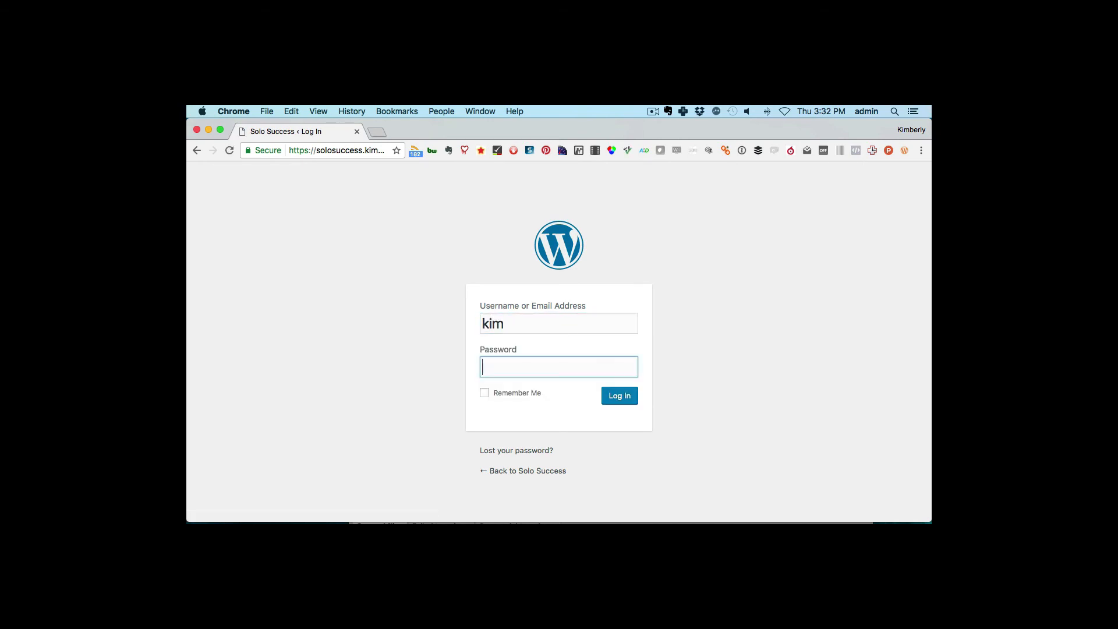
{"action": "key", "text": "super+v"}
{"action": "left_click", "coordinate": [619, 401]}
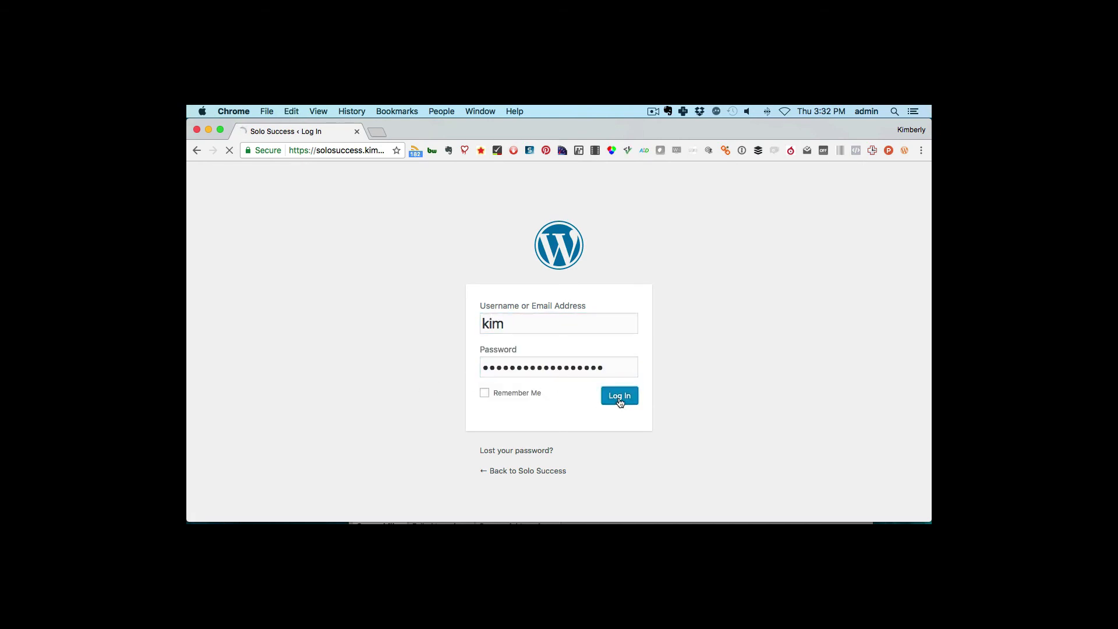